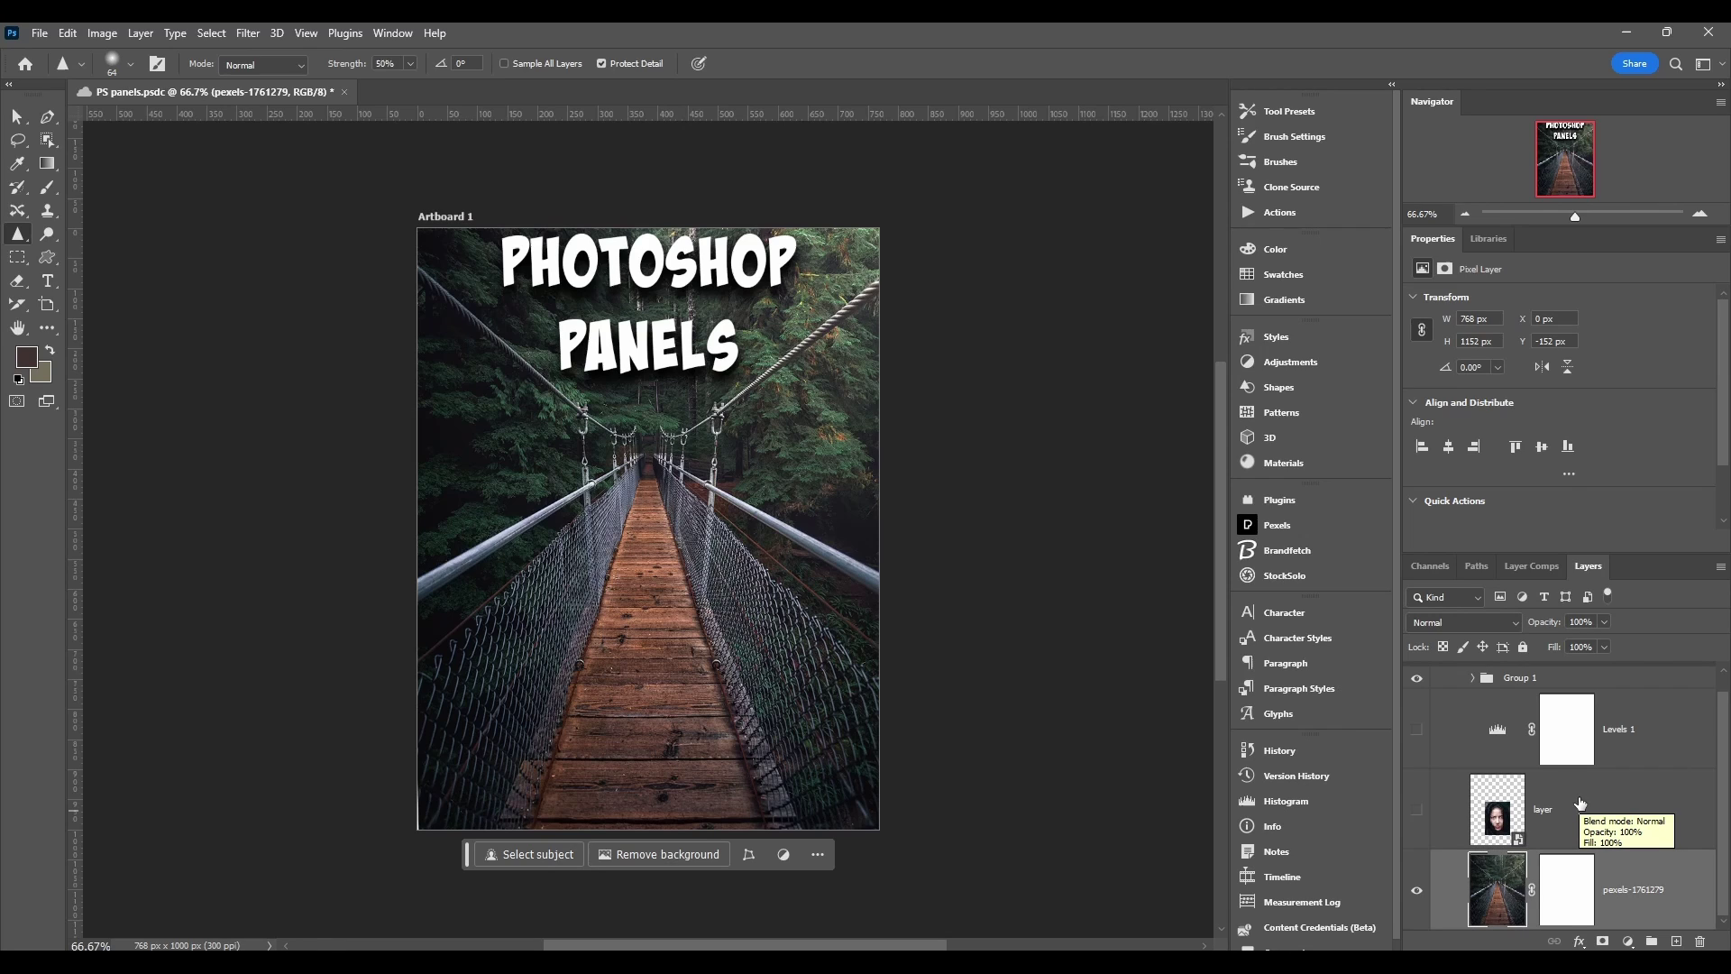
- Switch the panel group to the Layer Comps tab, which lists only Last Document State
click(1531, 565)
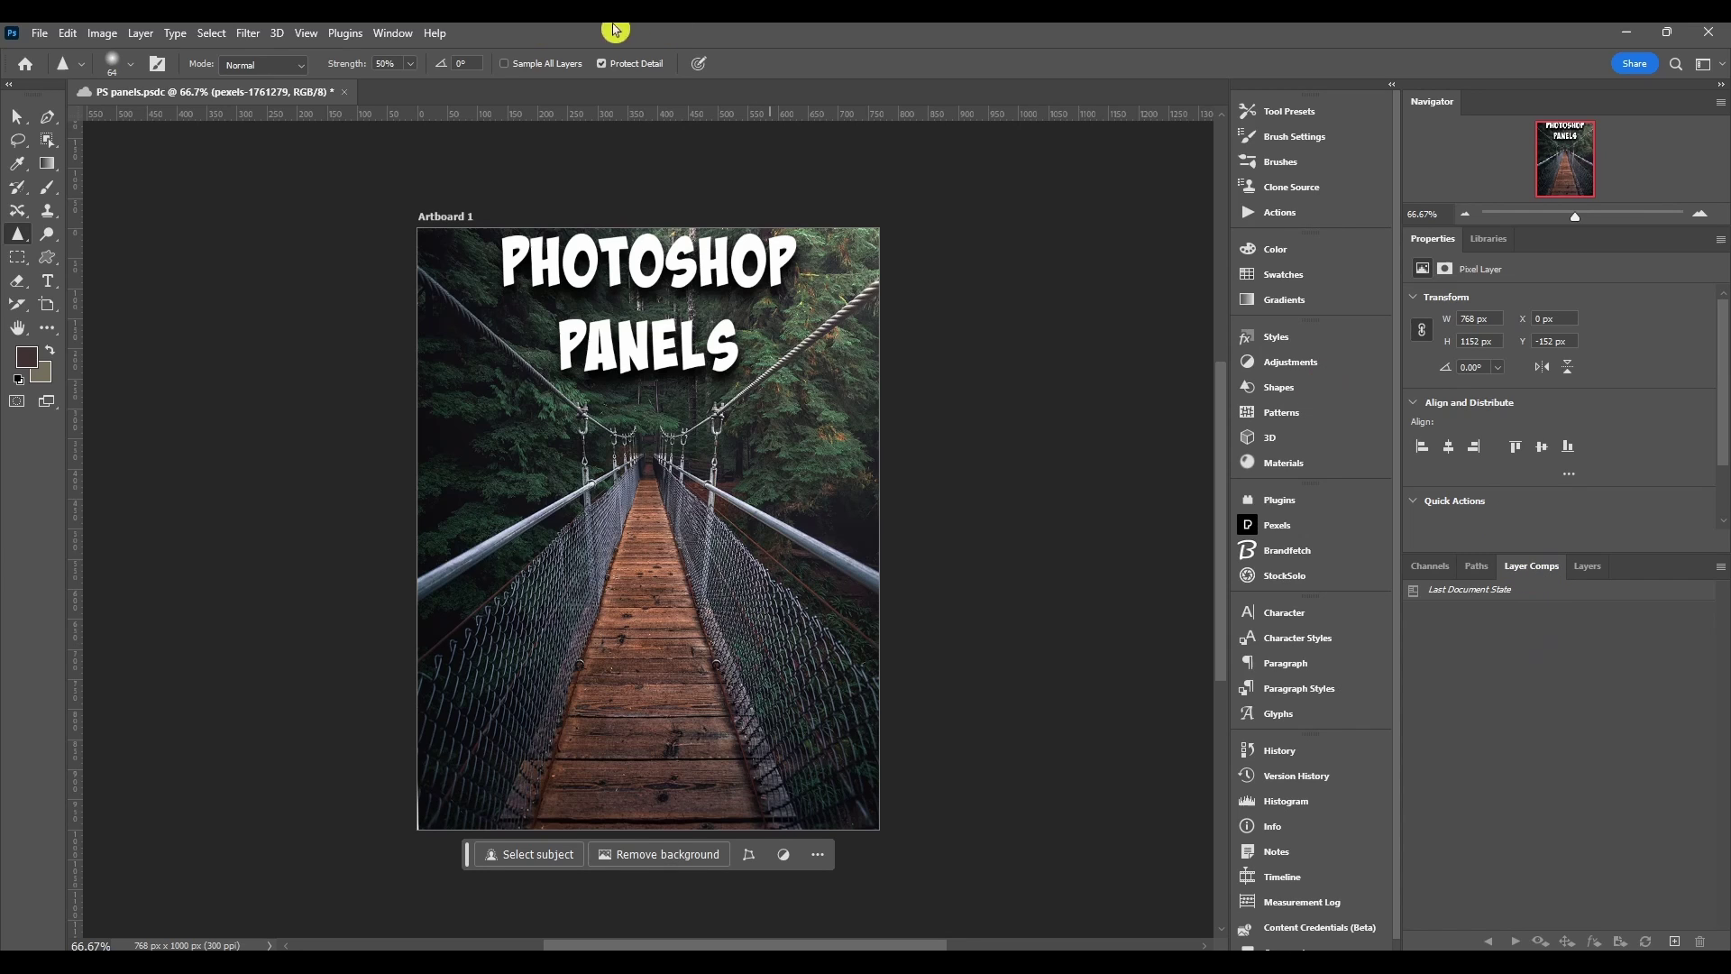
click(410, 33)
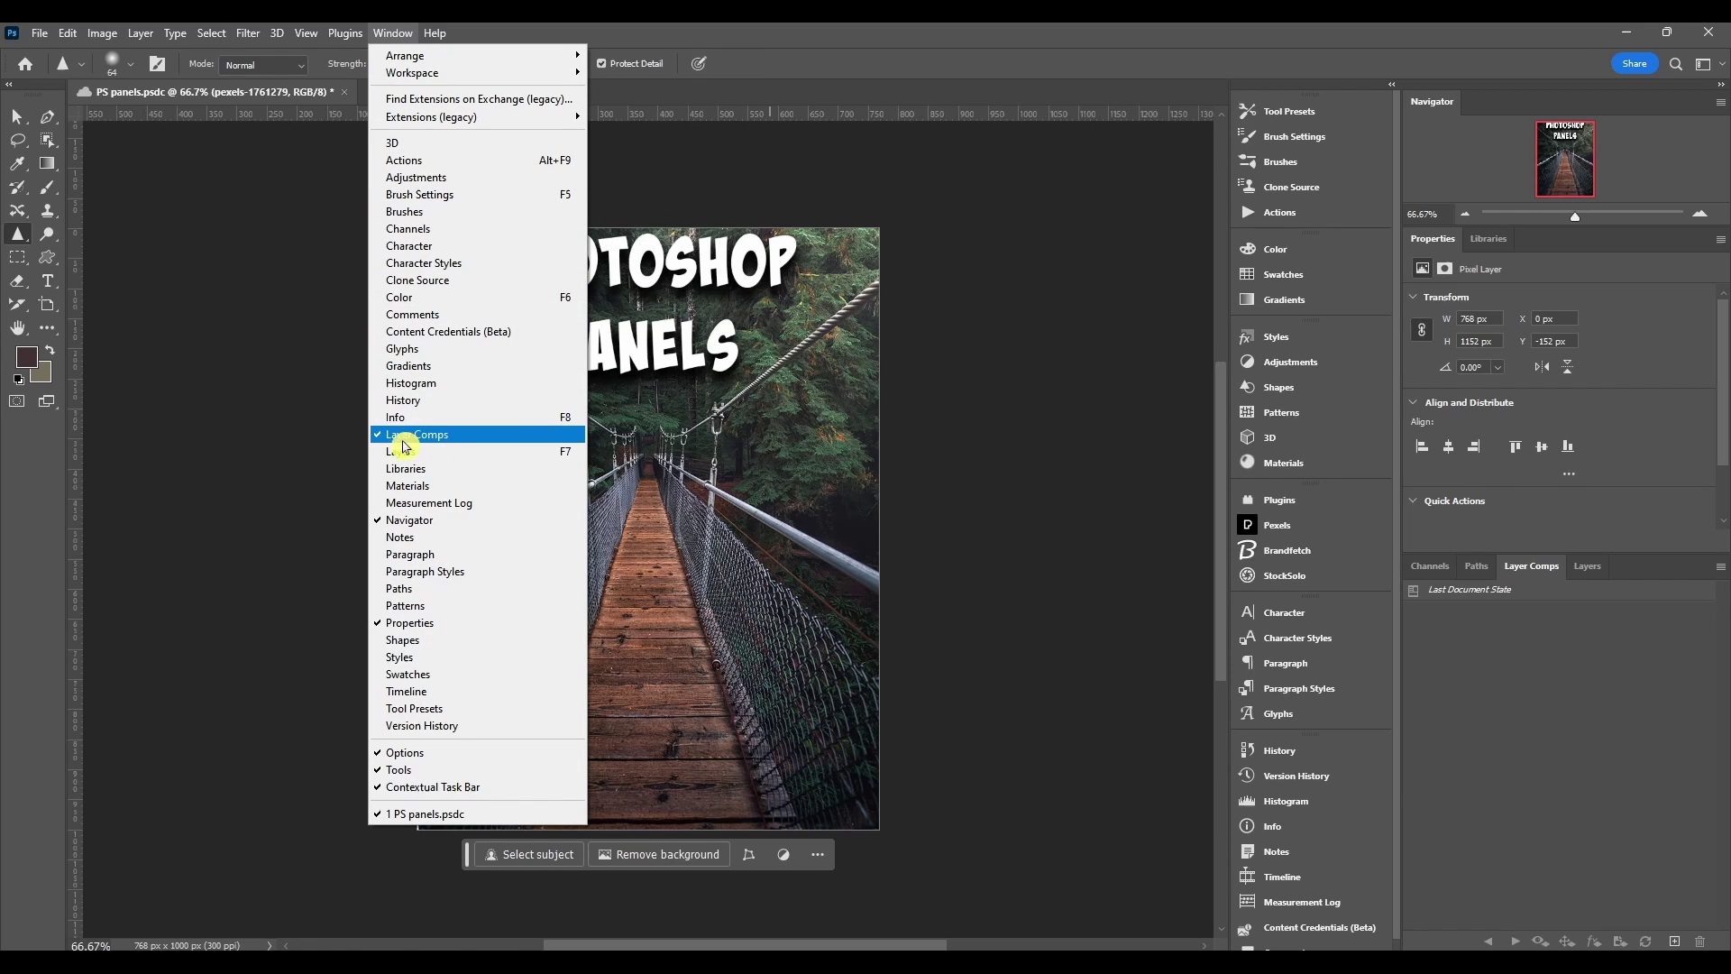
key(Escape)
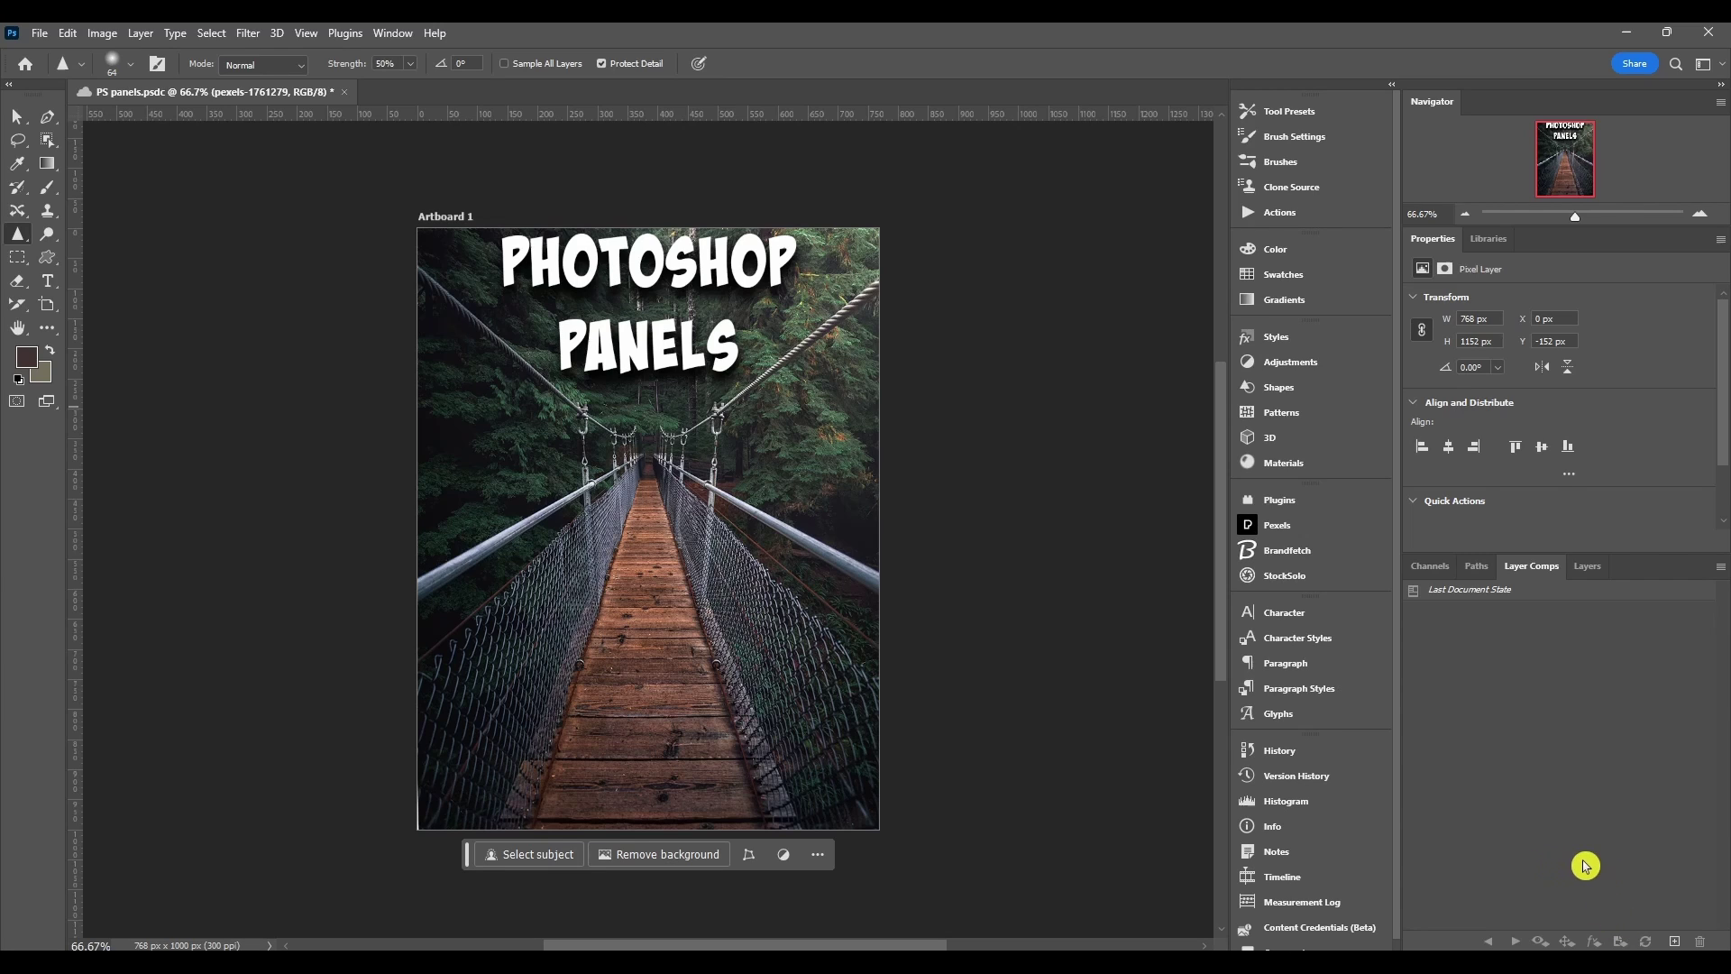
- Create Layer Comp 1 with only Visibility checked, leaving position and layer styles unrecorded
click(1675, 942)
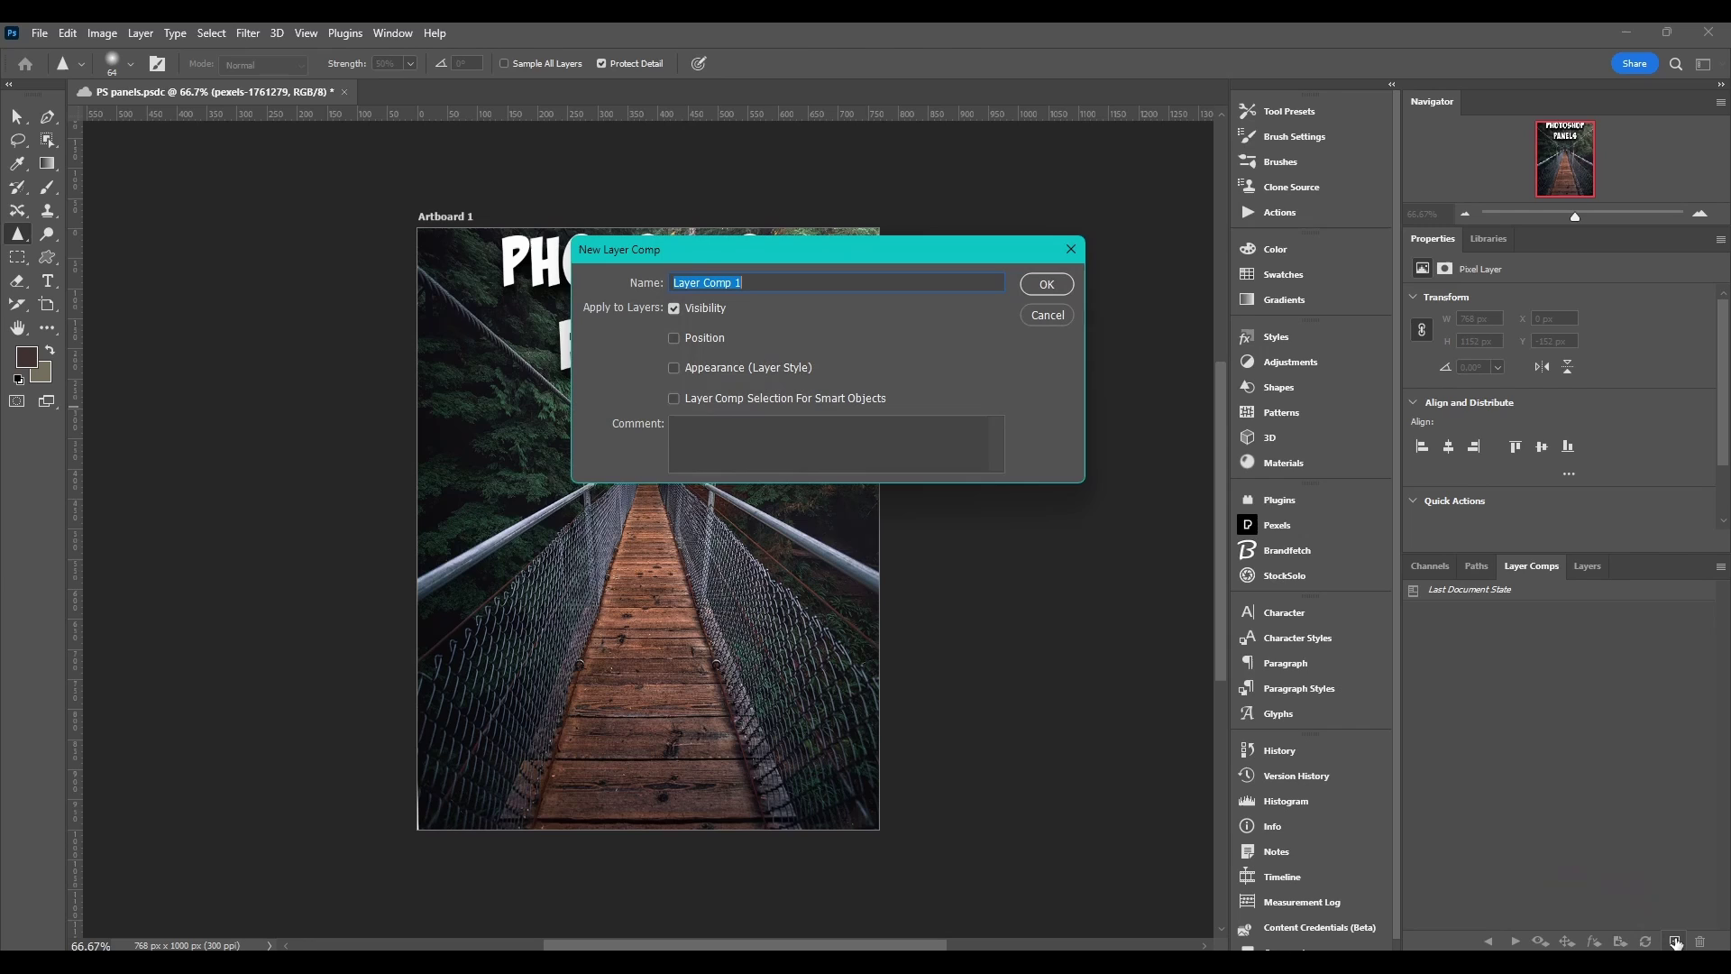
drag(791, 256, 706, 280)
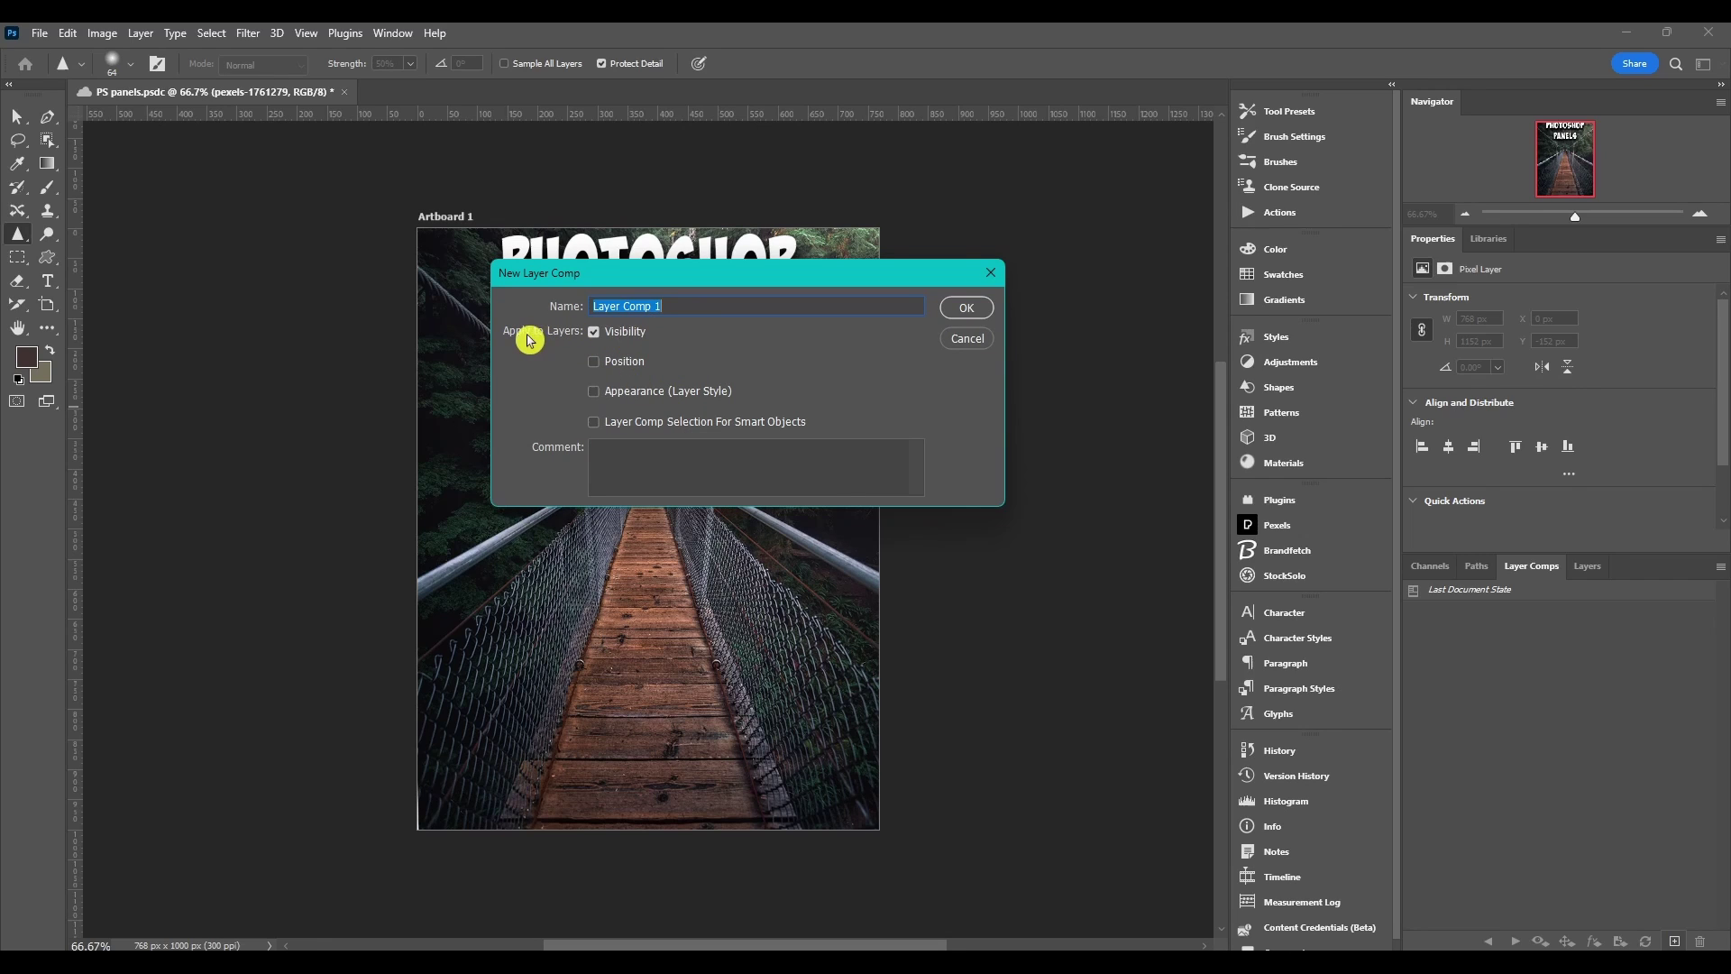
click(595, 334)
click(594, 363)
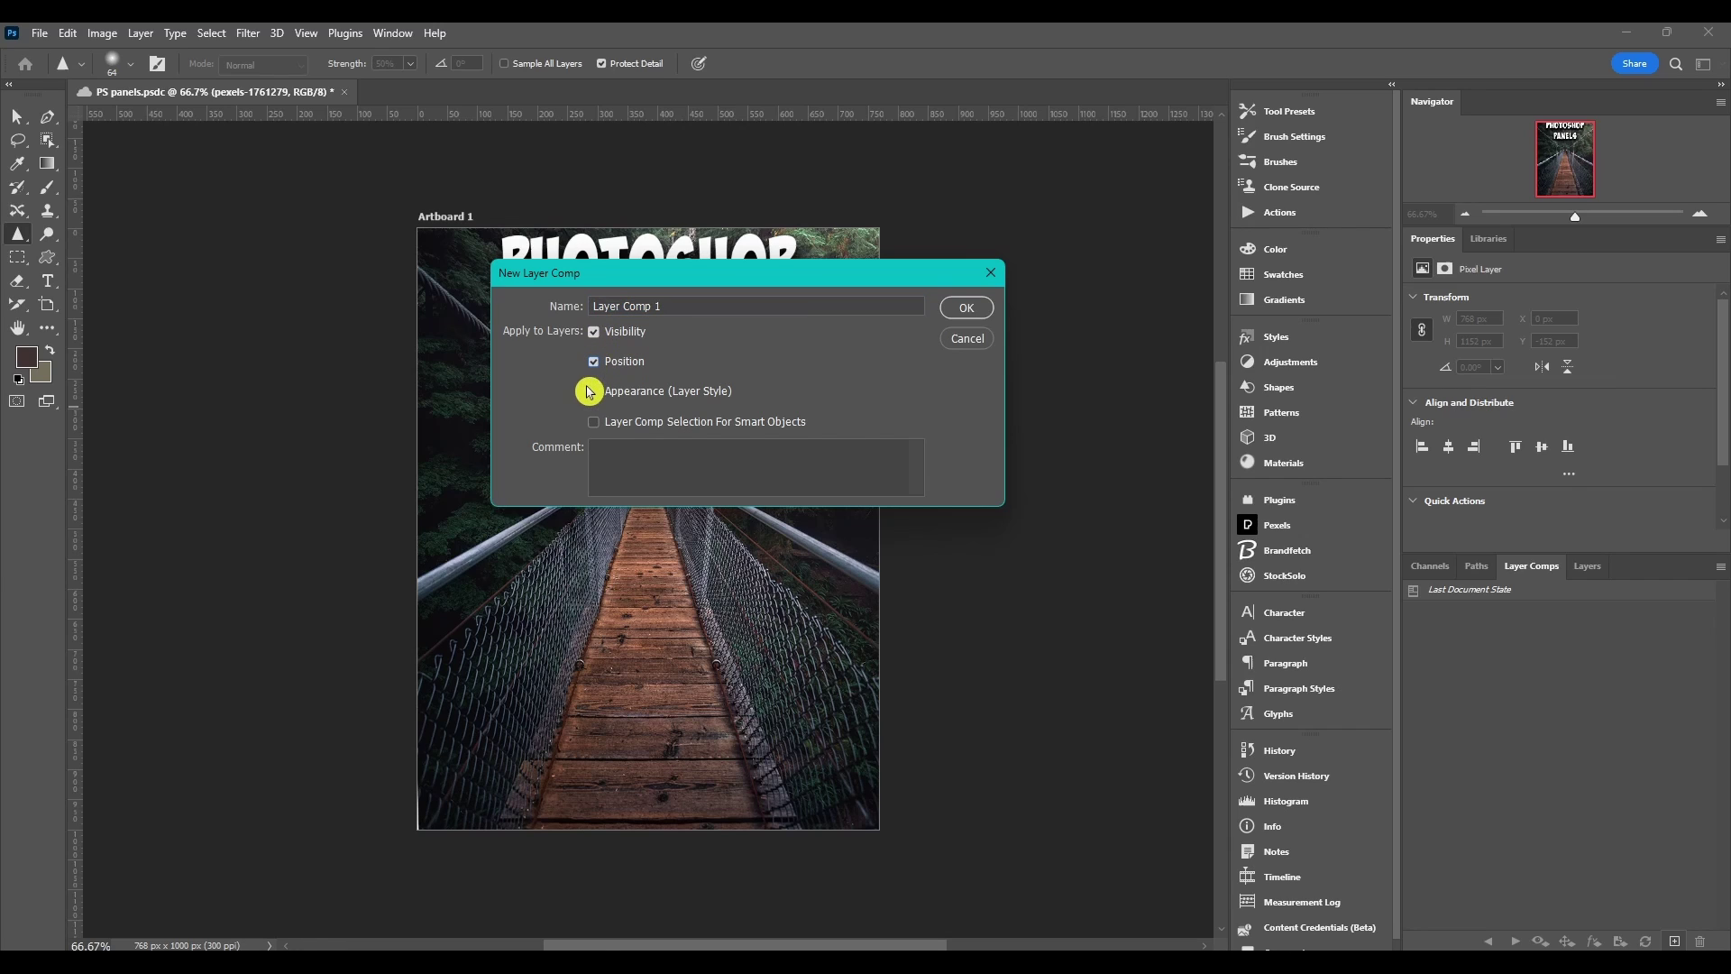
click(595, 393)
click(595, 393)
click(593, 360)
click(961, 309)
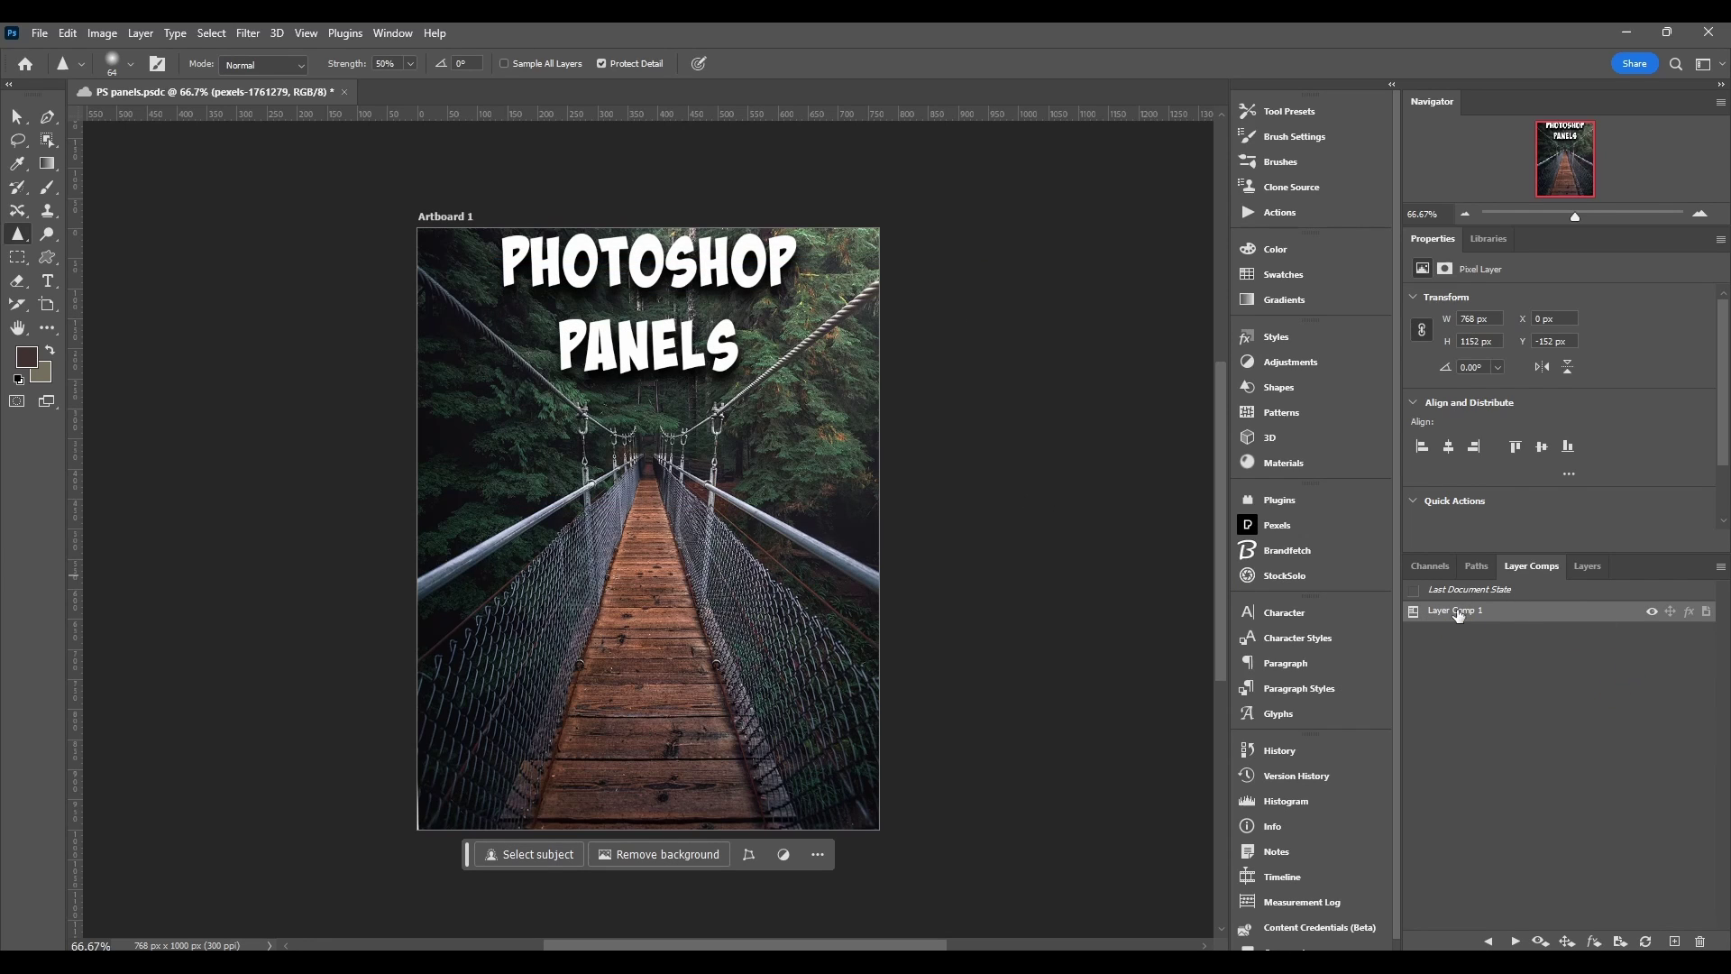
- Make the woman portrait layer visible and save this state as Layer Comp 2
click(1584, 575)
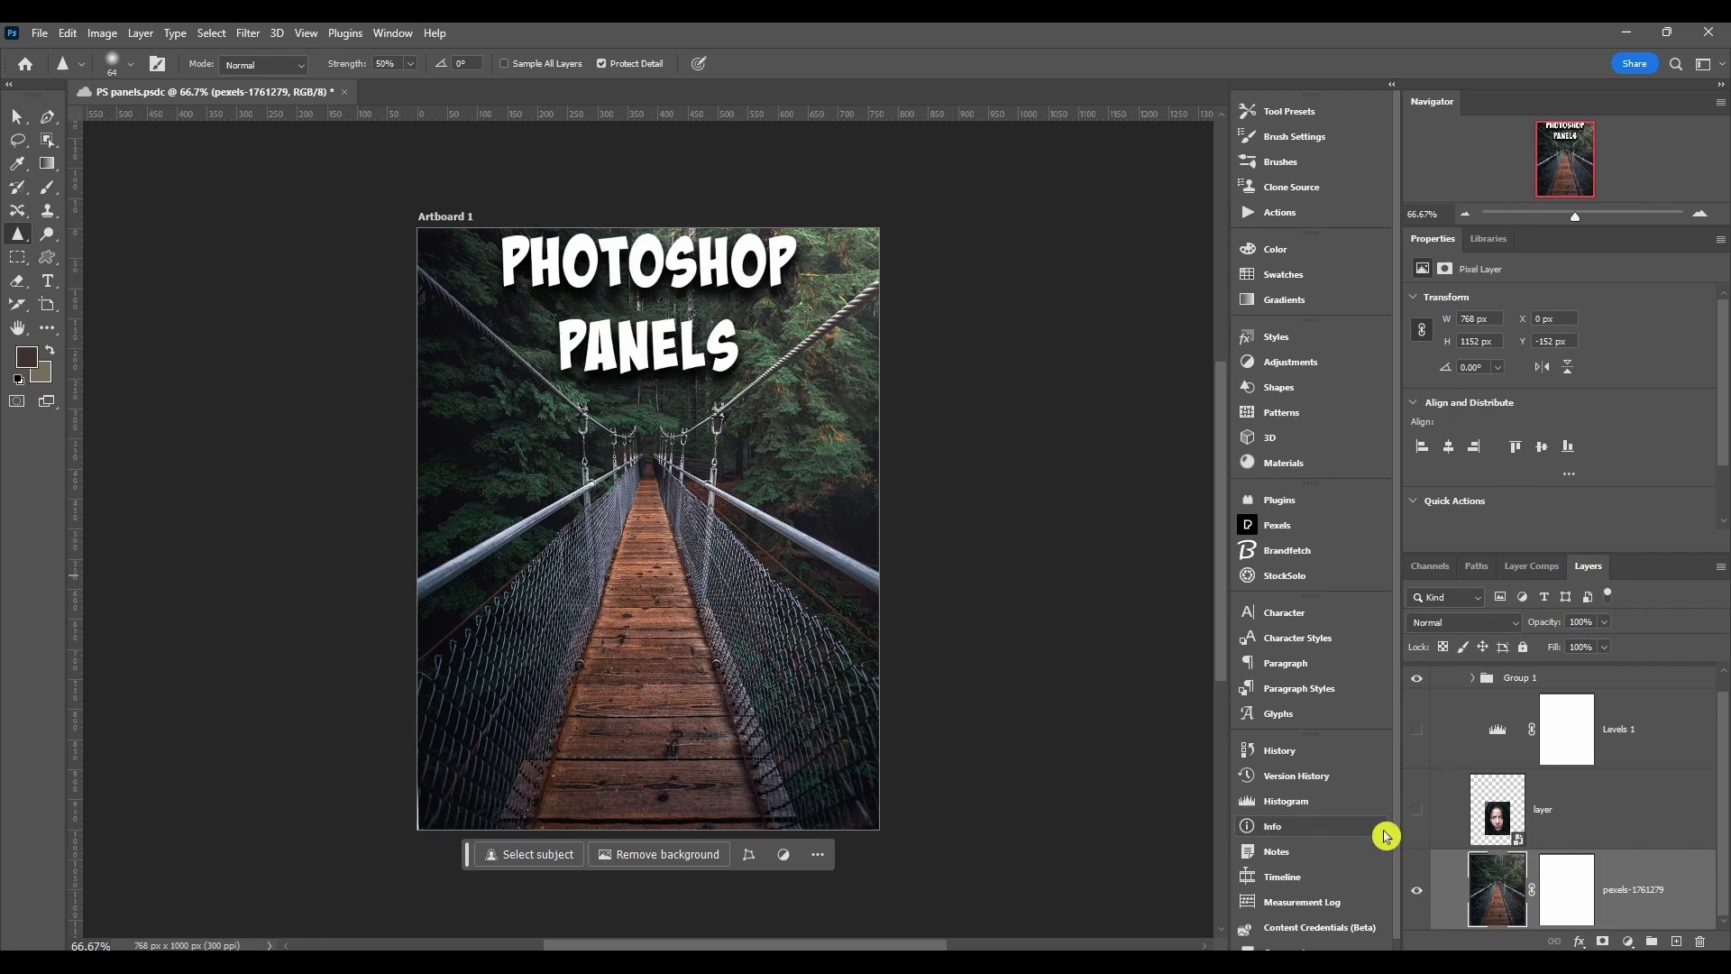
click(1417, 810)
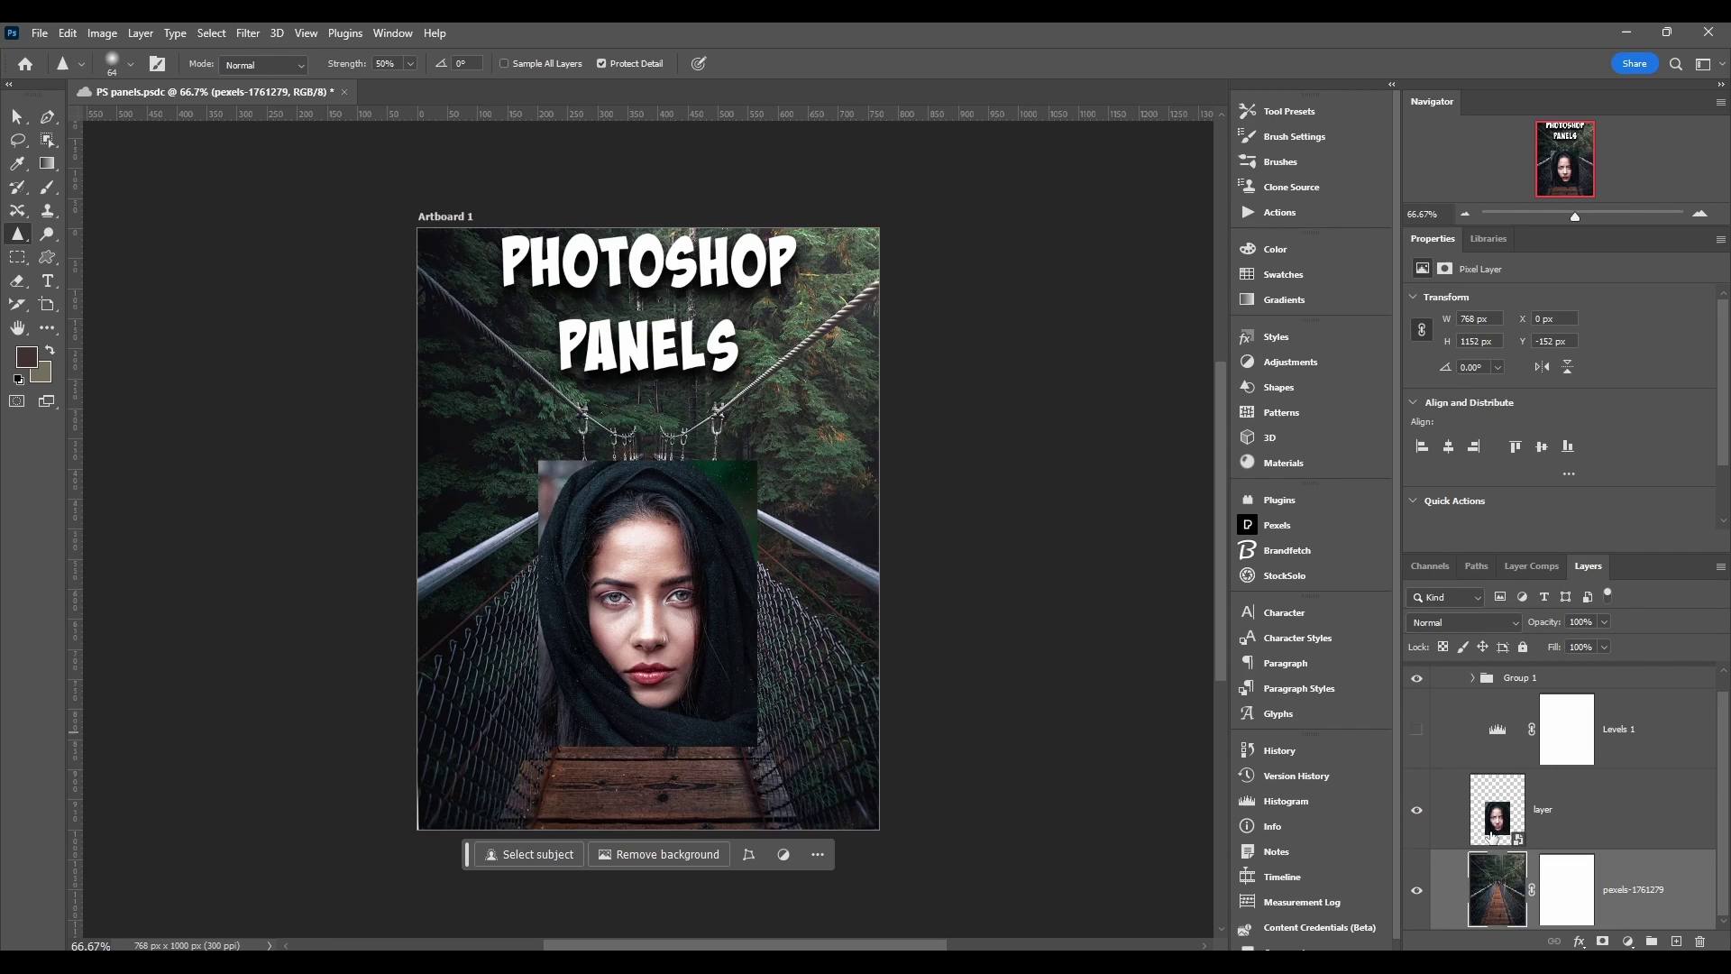
click(1538, 570)
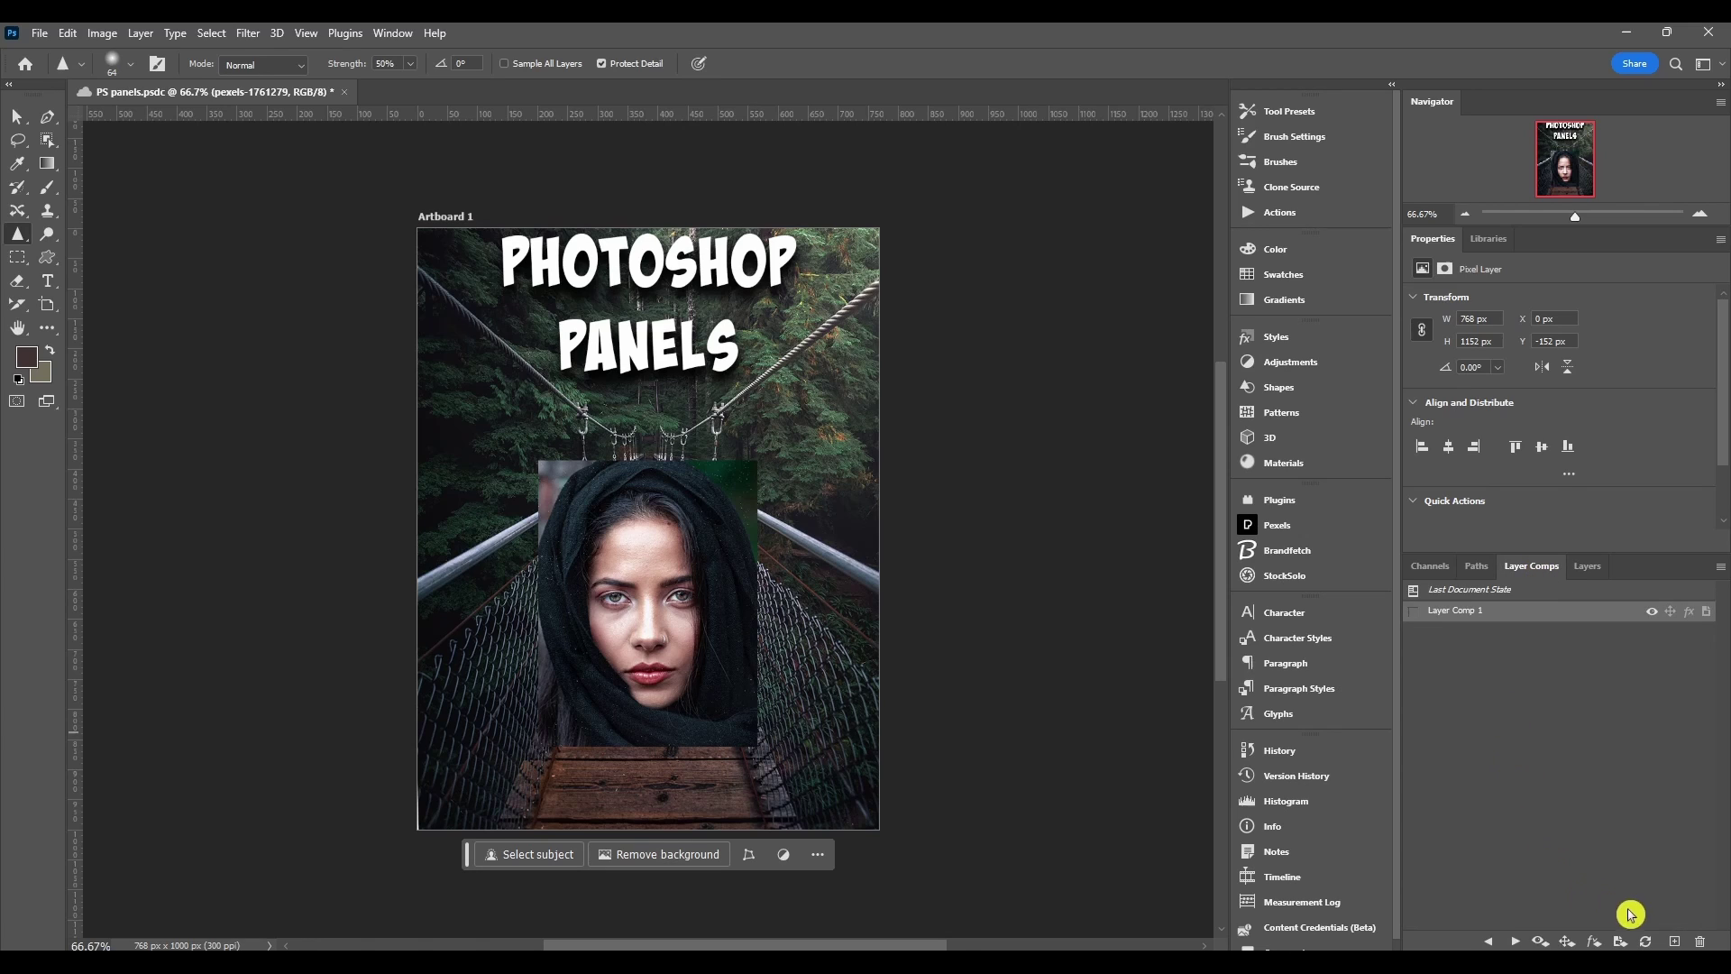
click(1674, 941)
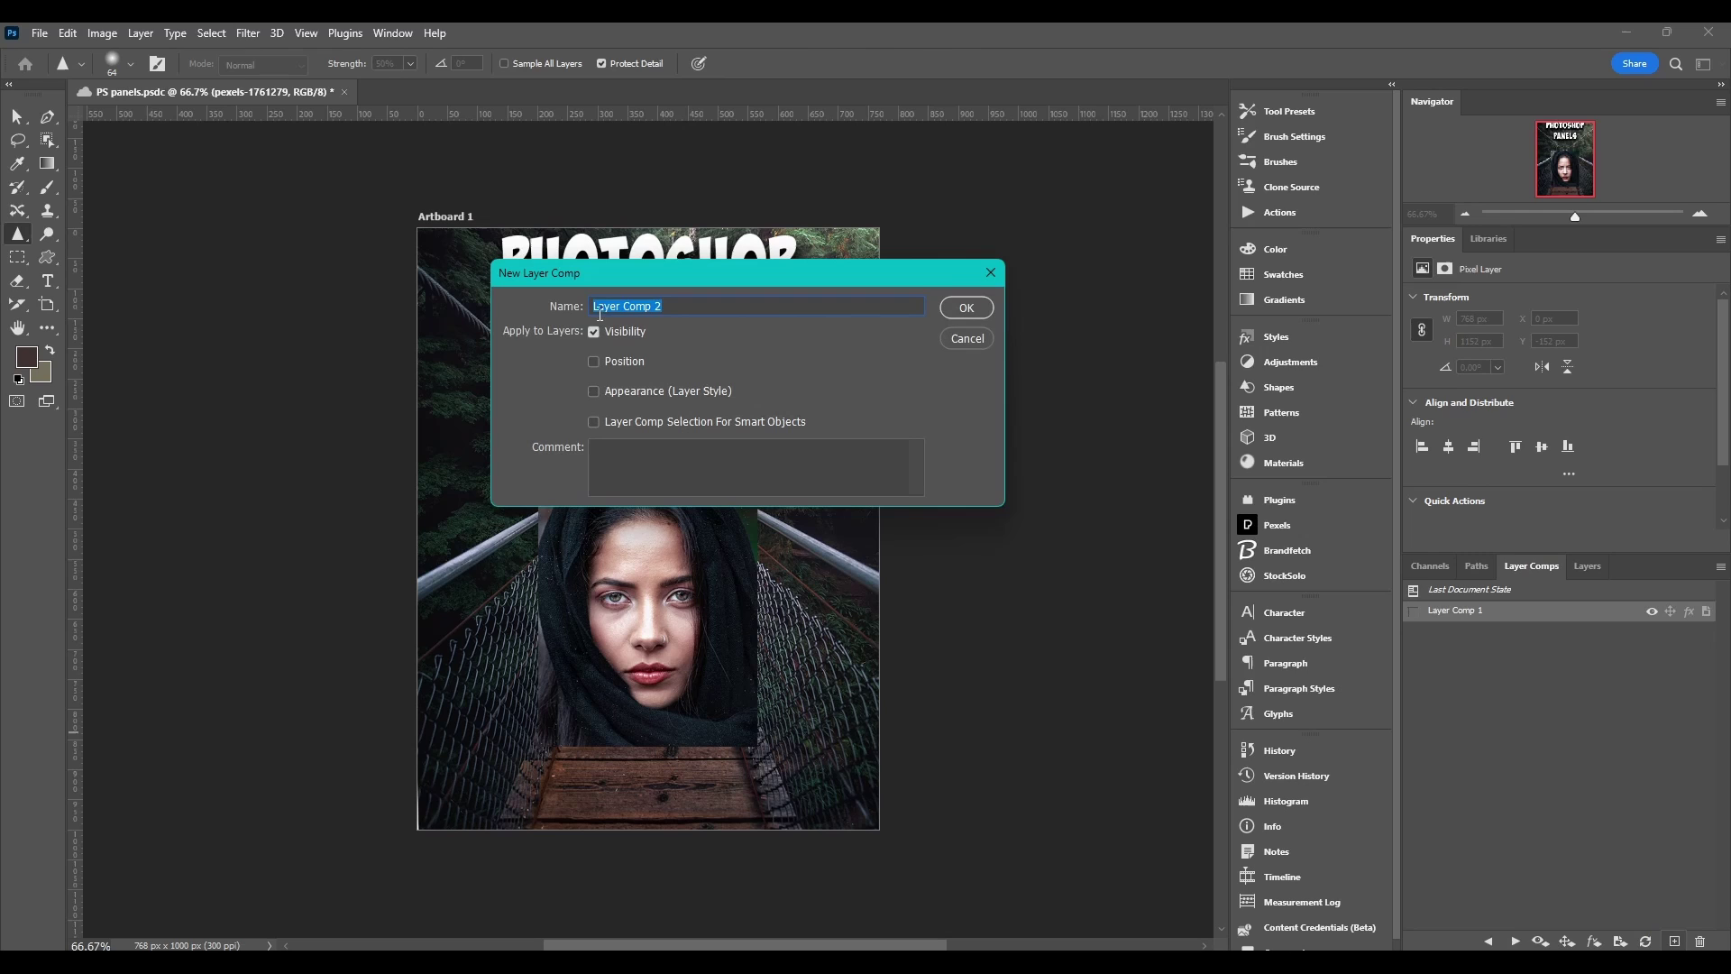
click(966, 308)
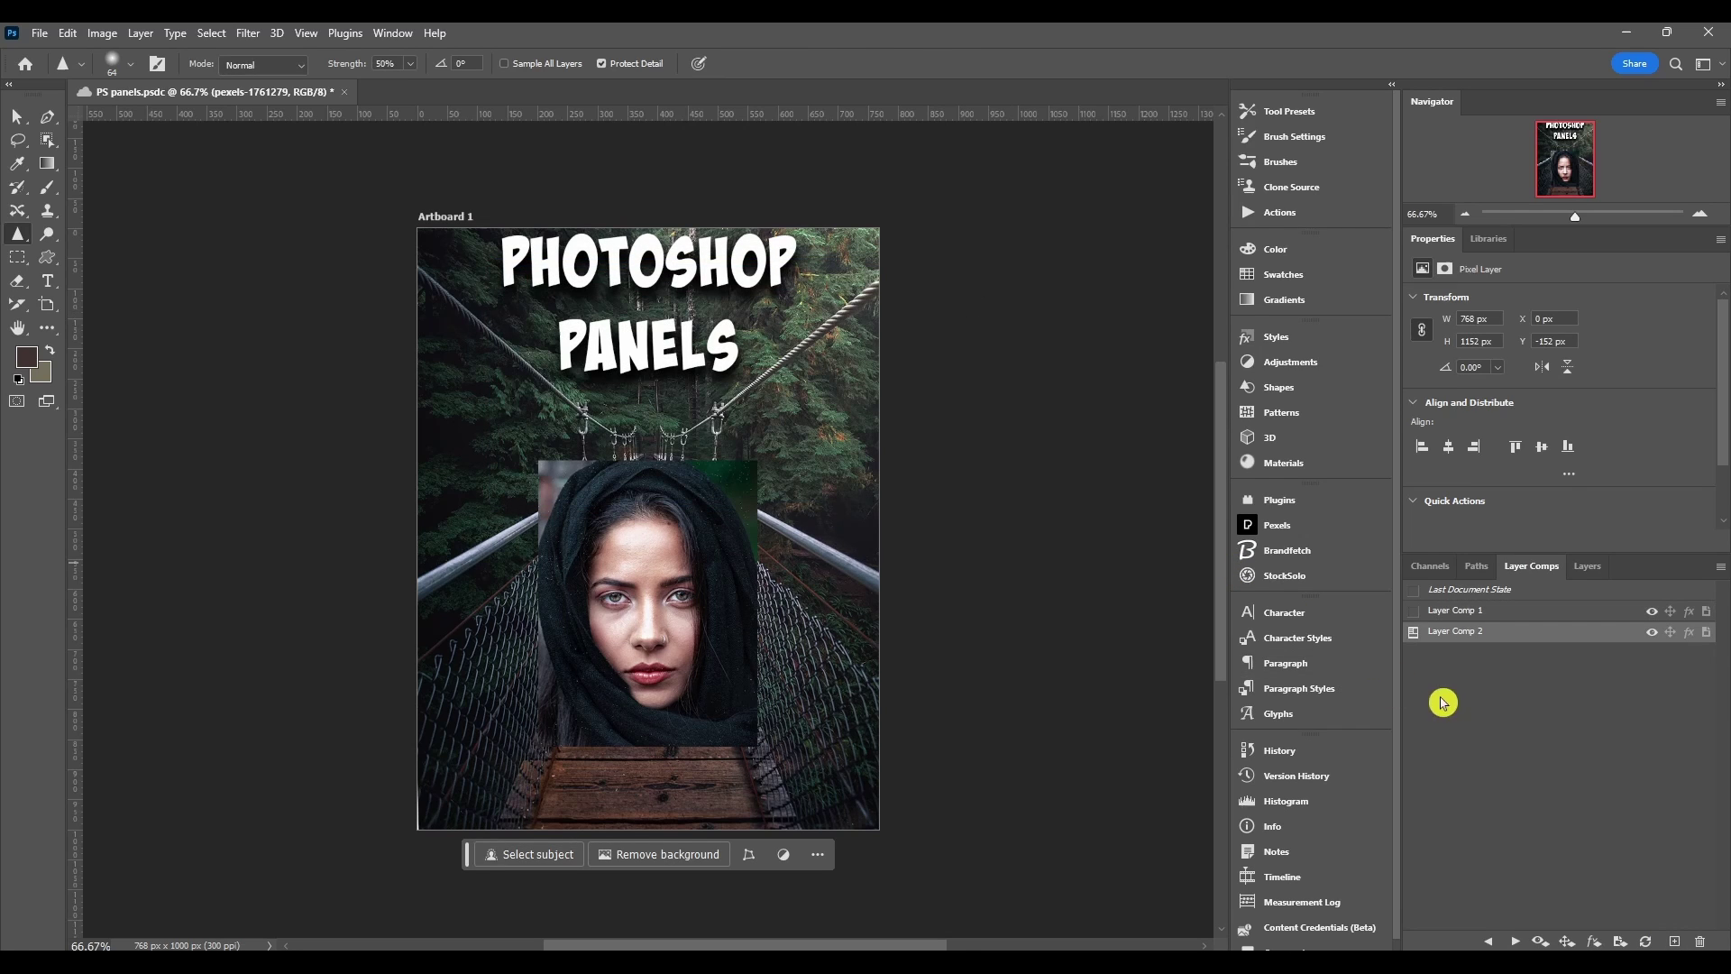
- Toggle the poster between Layer Comp 1 and Layer Comp 2 three times to compare them
click(1413, 611)
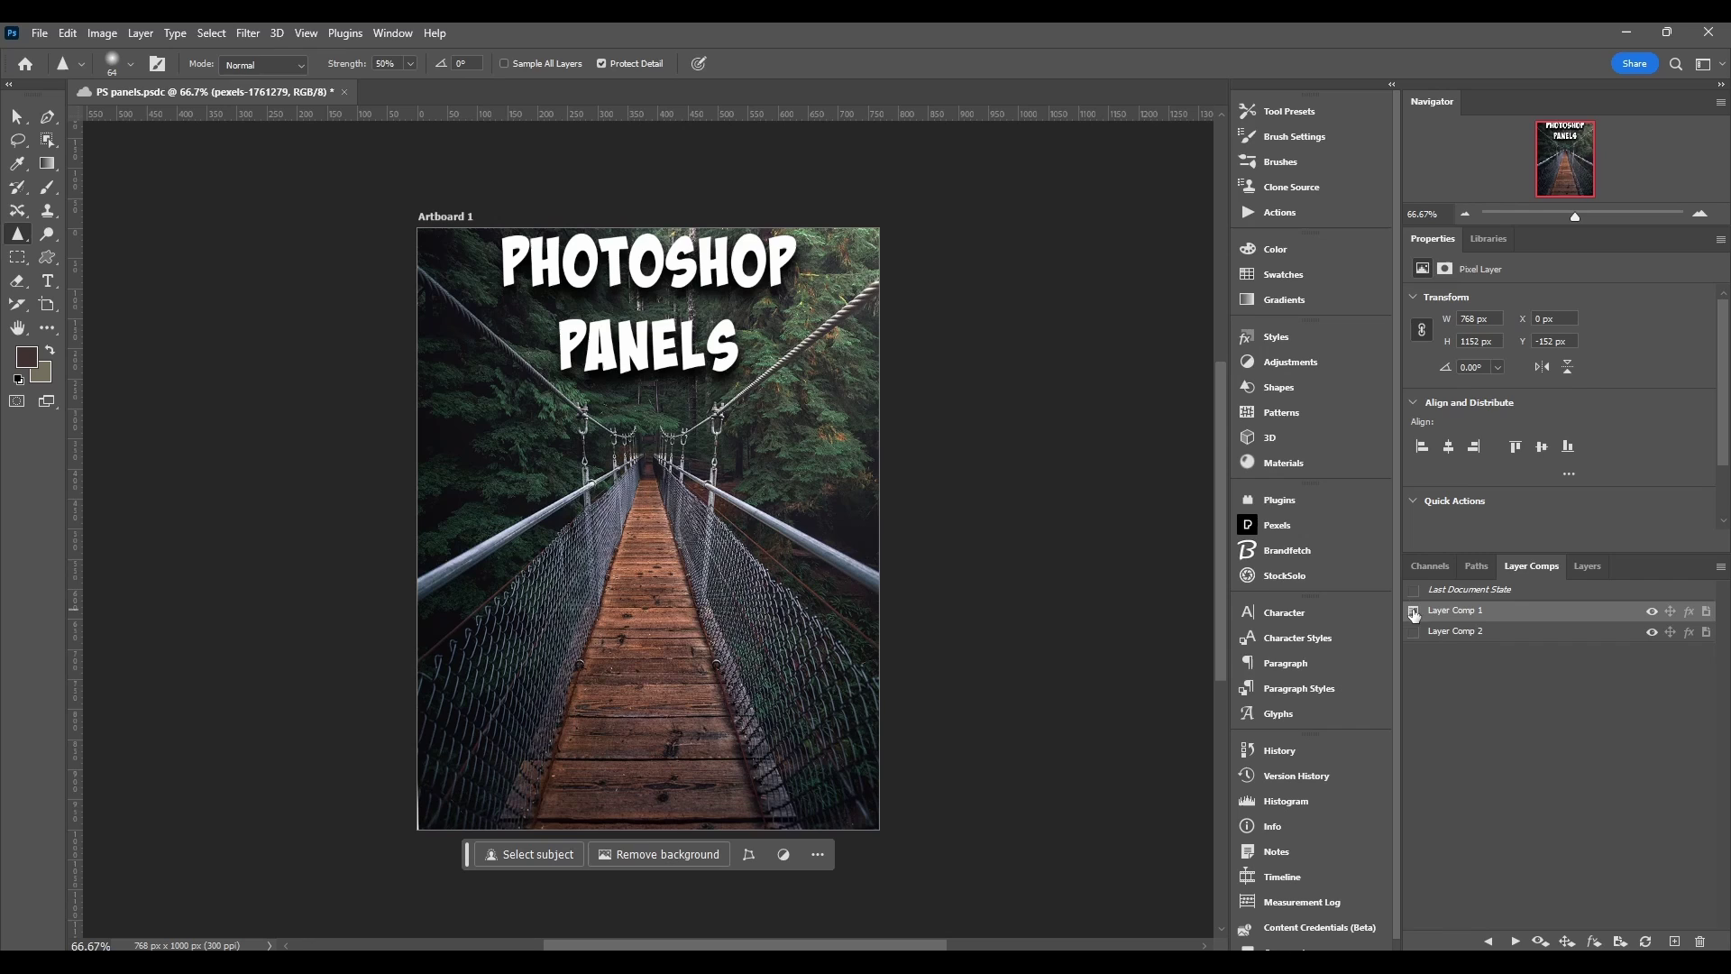
click(1414, 632)
click(1414, 613)
click(1414, 632)
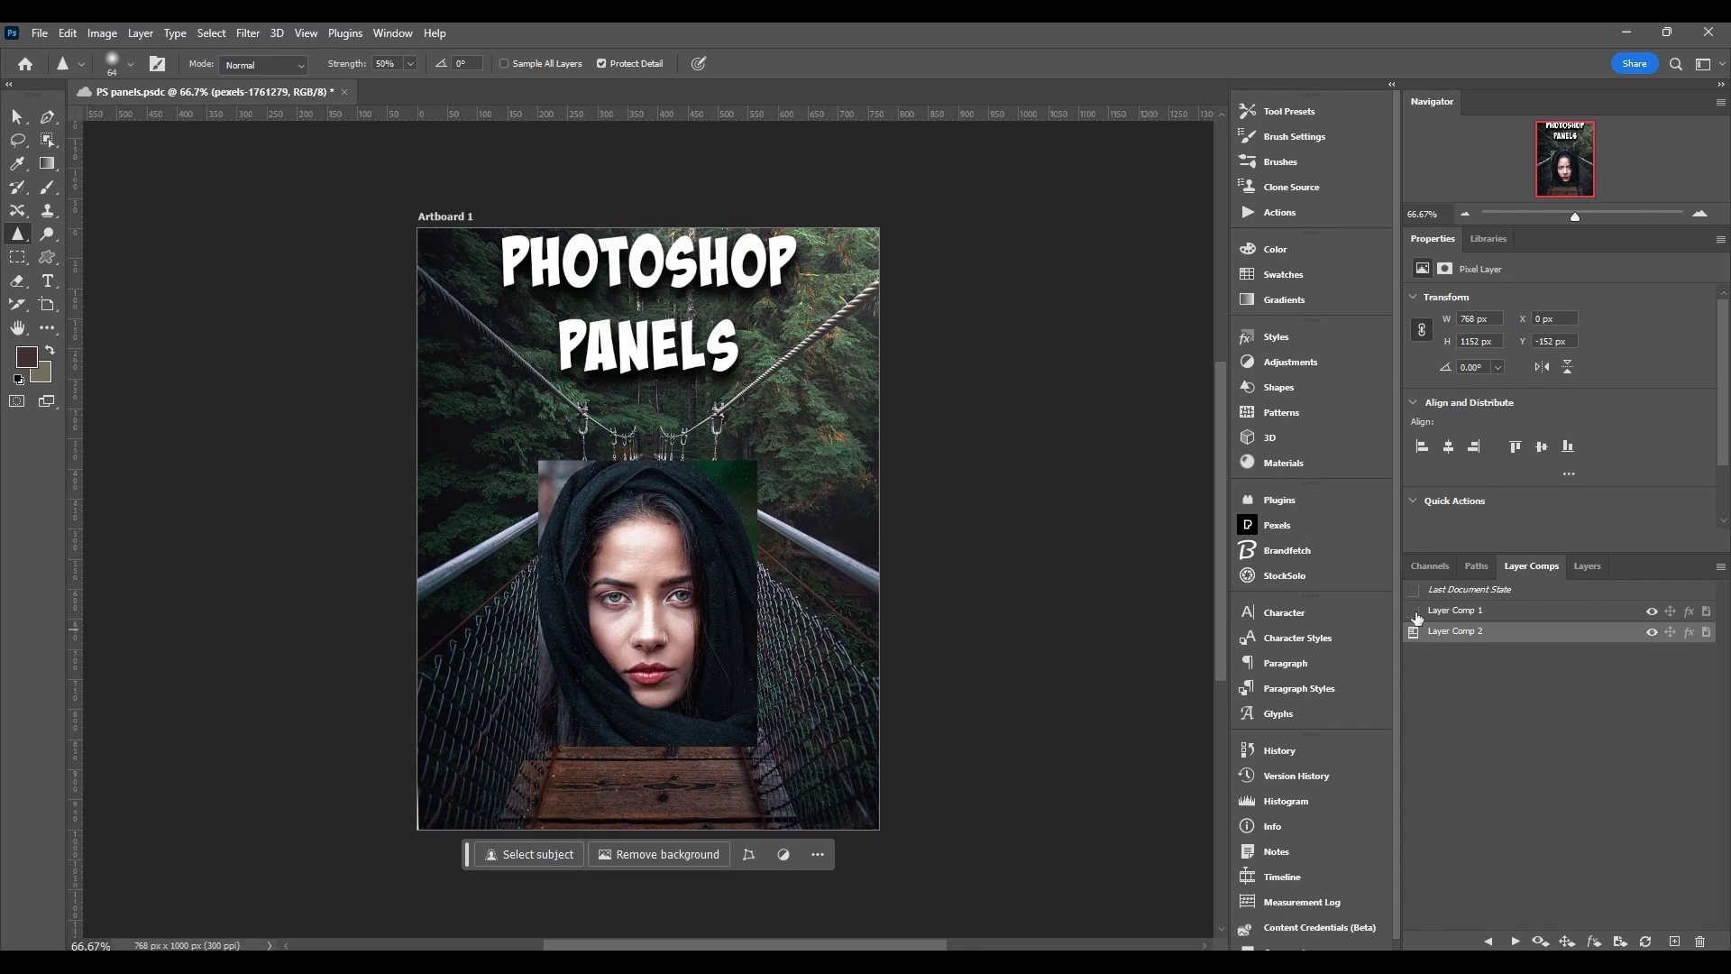
click(1413, 613)
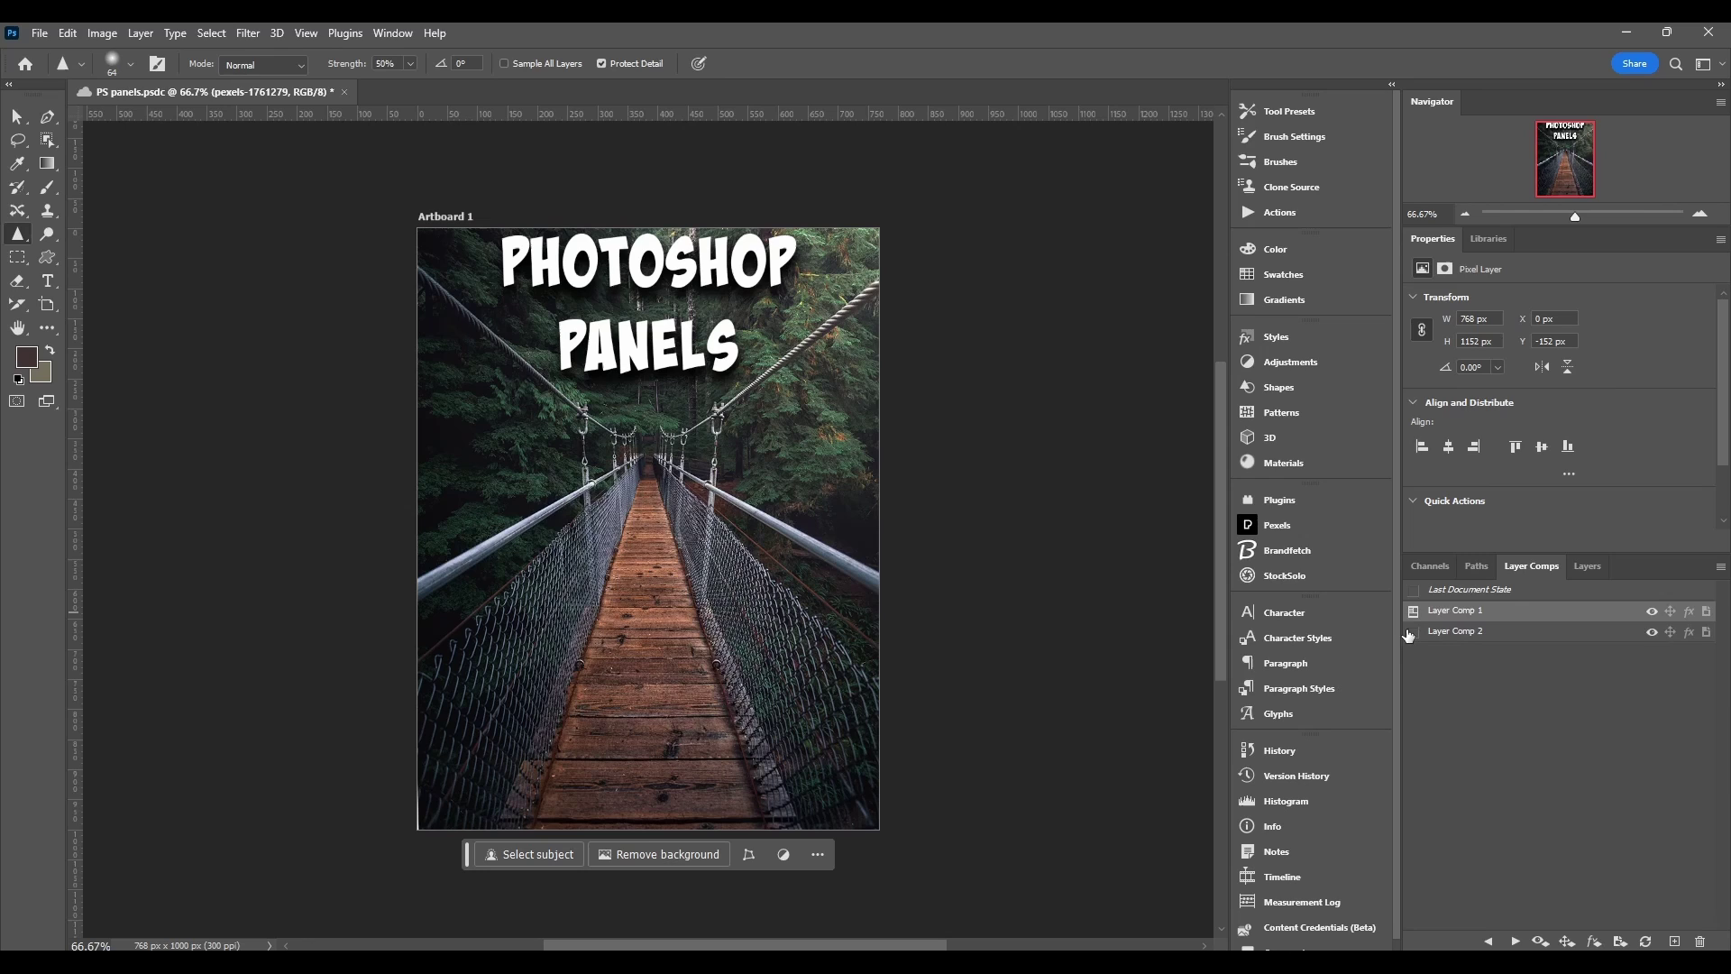
click(1413, 633)
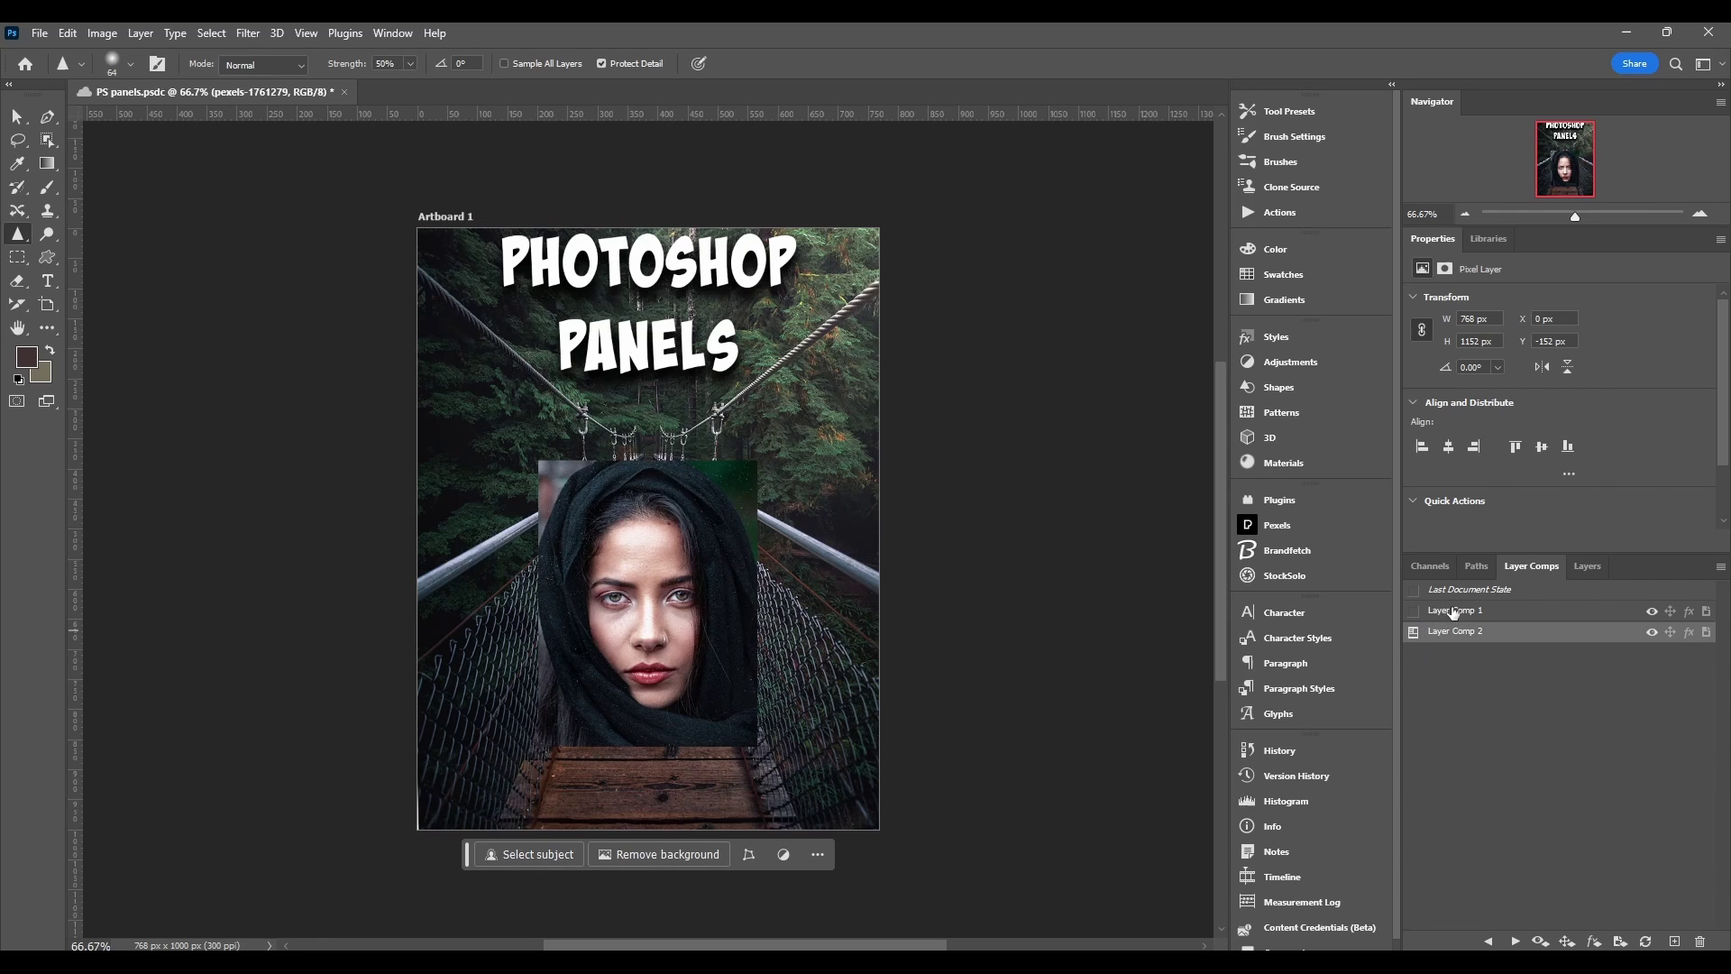
- Check the layers list, try Layer Comp 1 and Last Document State, then apply Layer Comp 2
click(1587, 567)
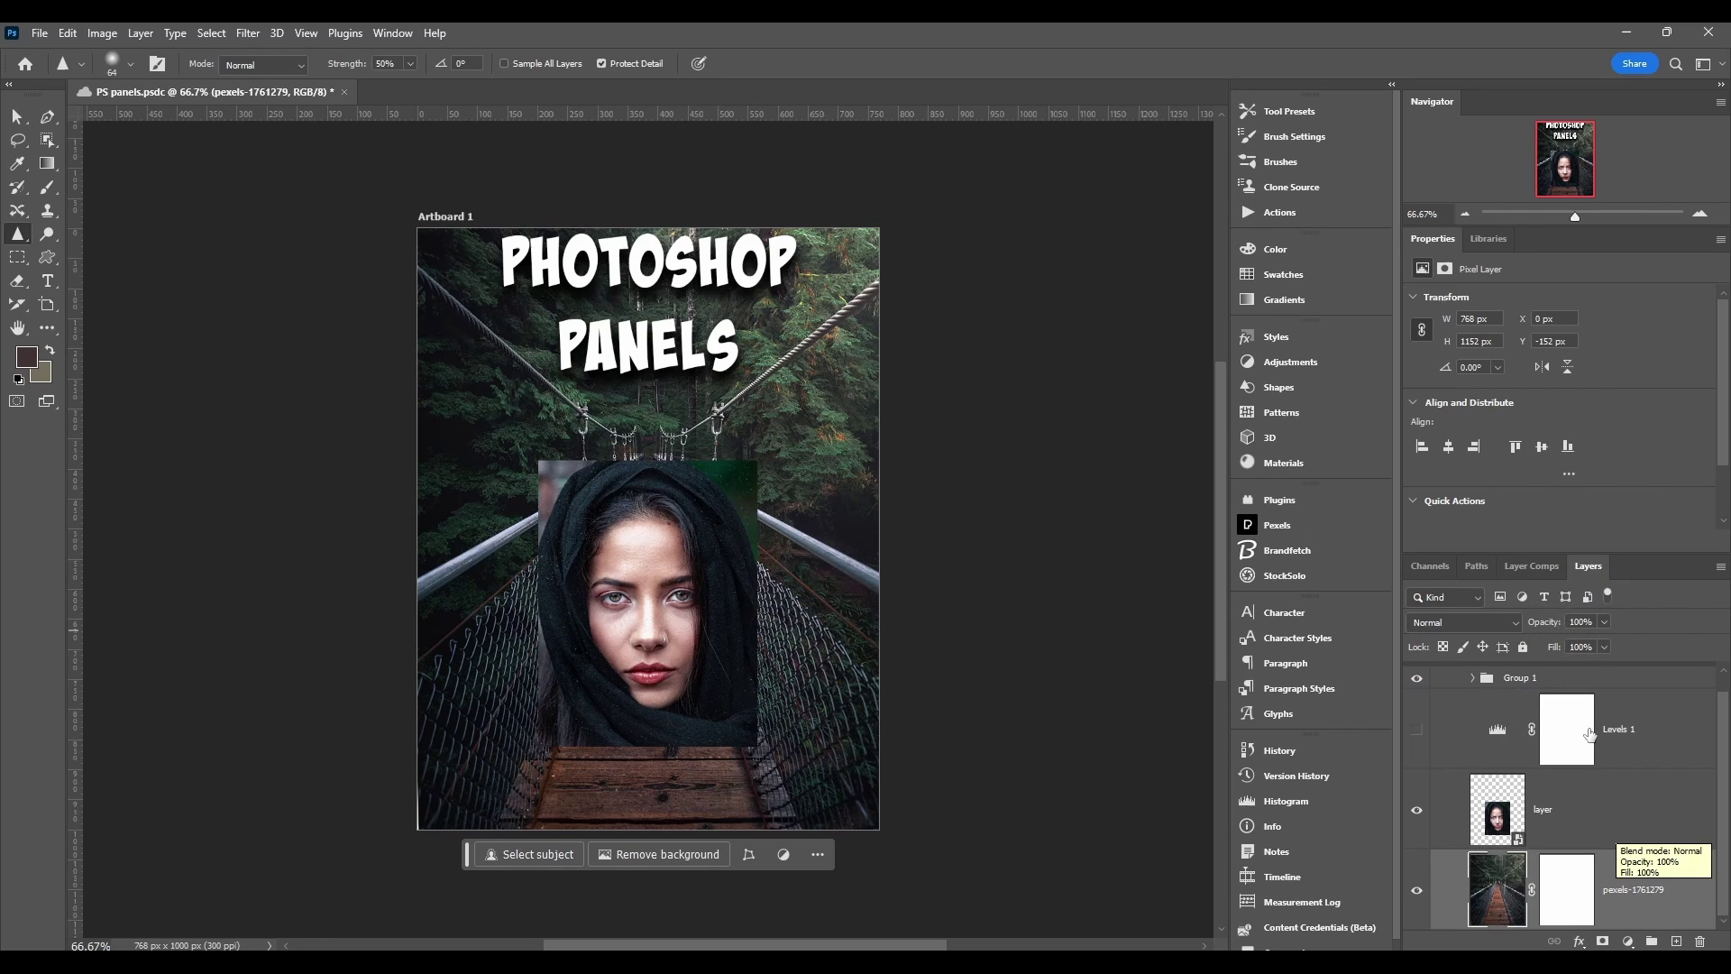
click(1537, 568)
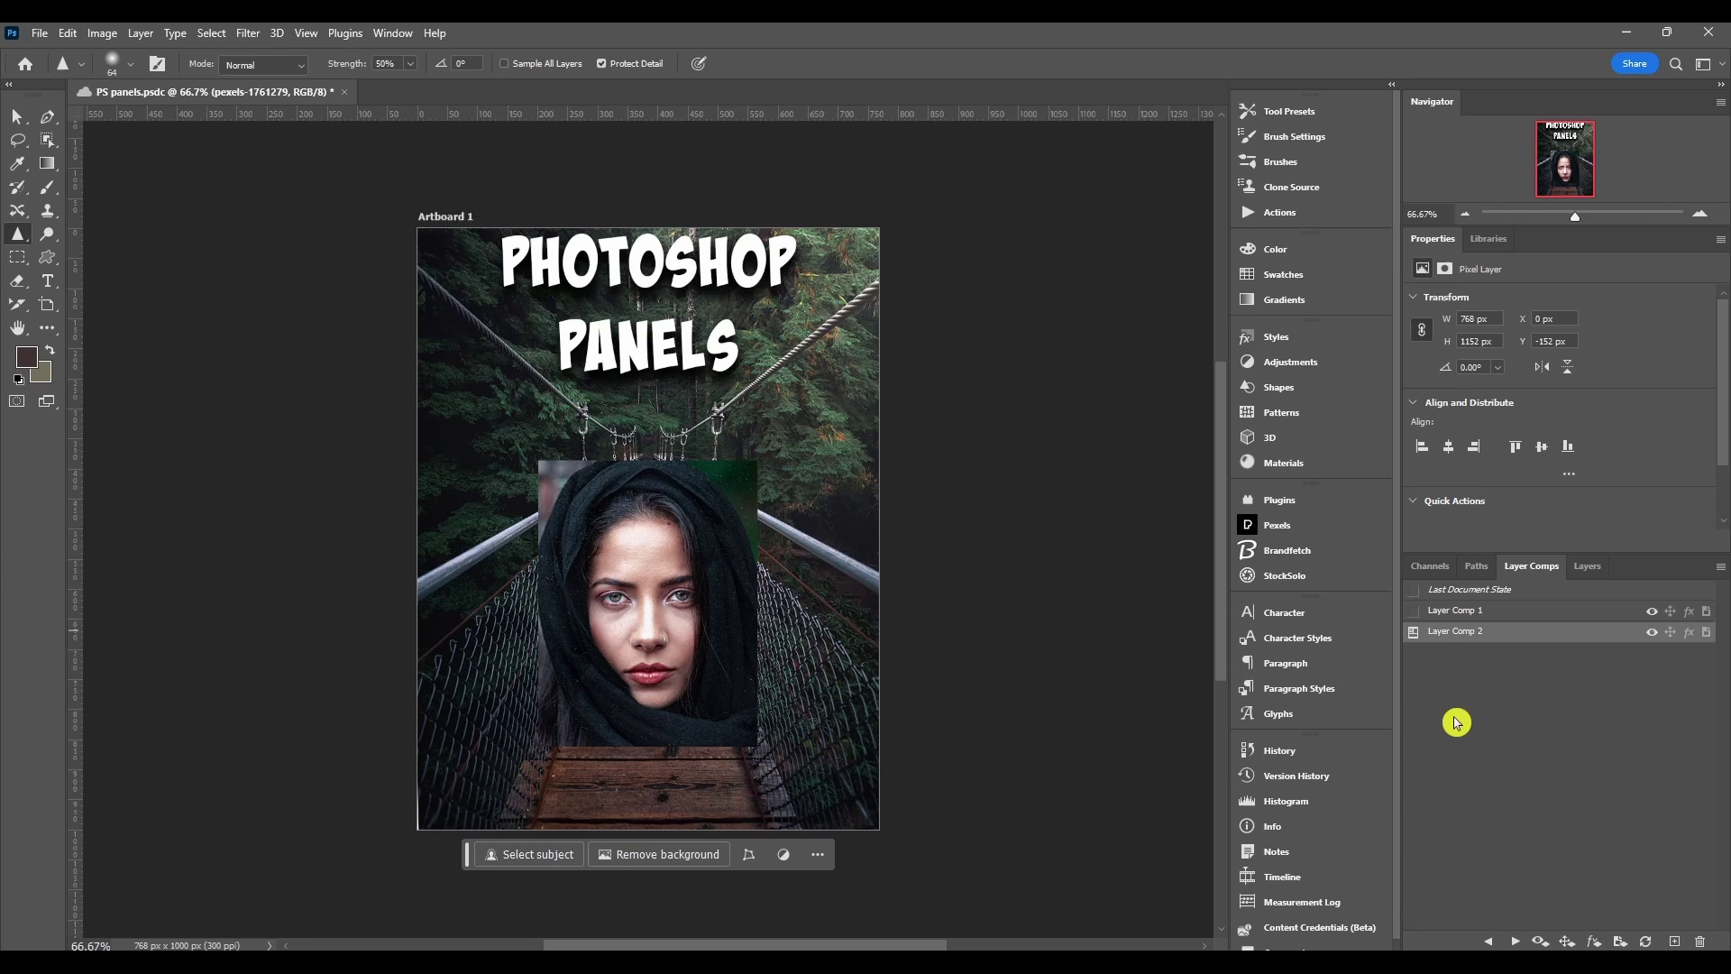
click(1414, 613)
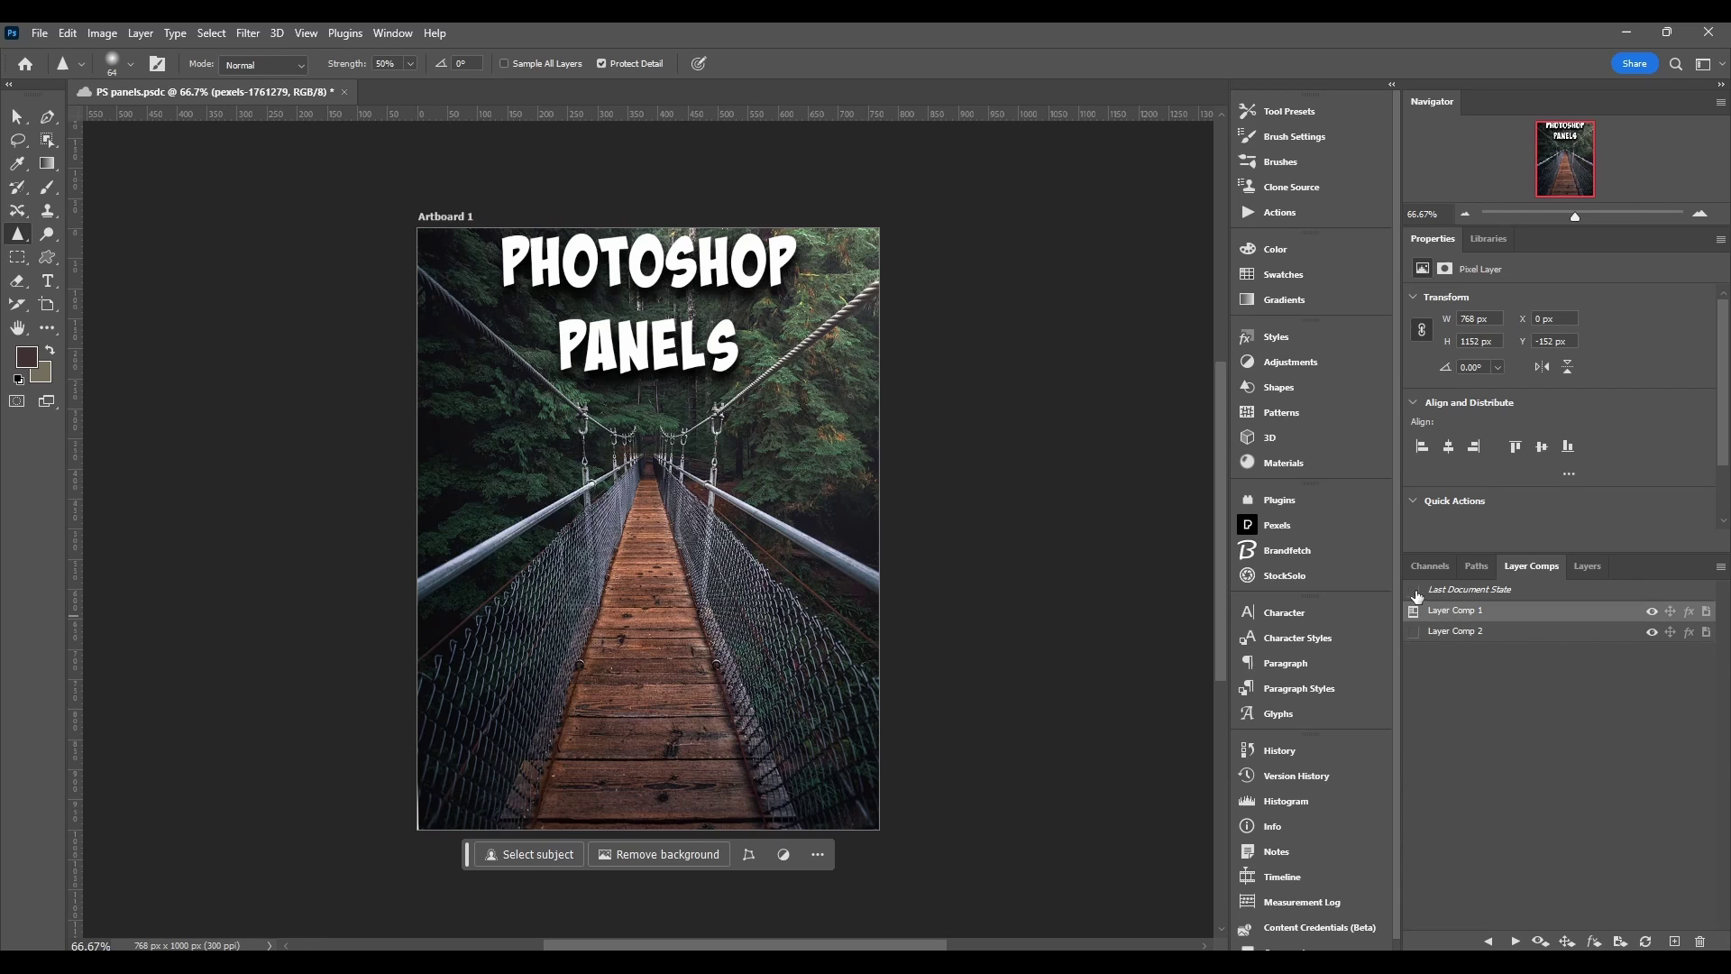
click(1415, 592)
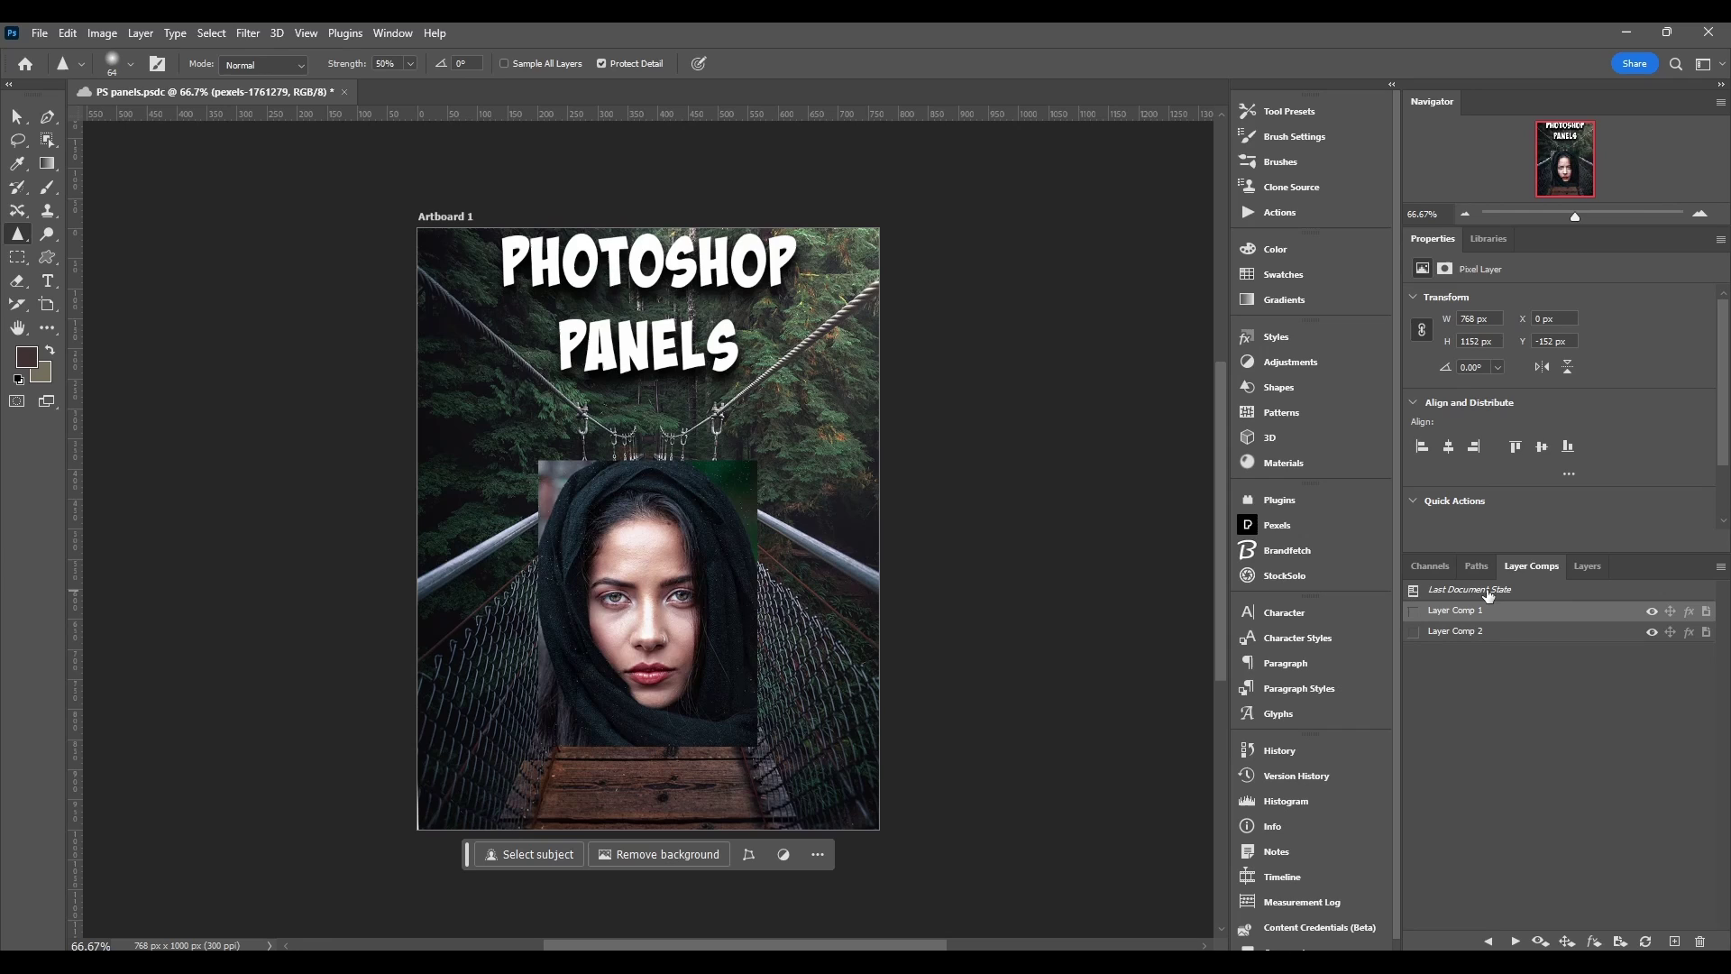
click(1585, 568)
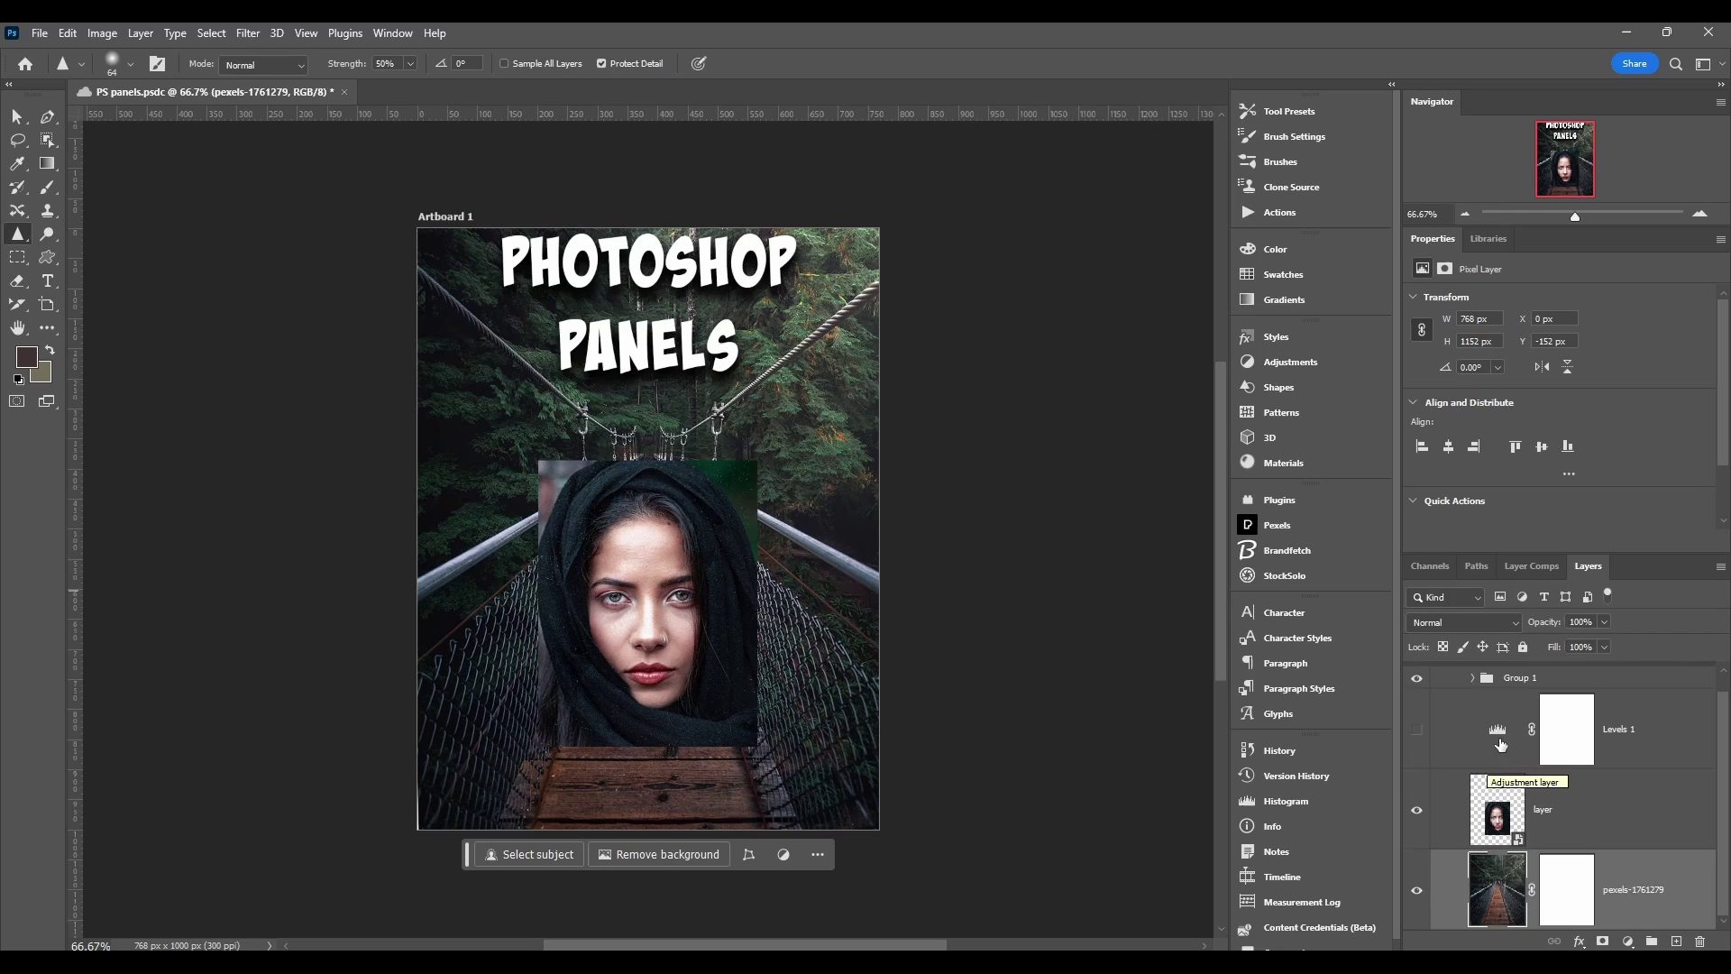
click(1531, 567)
click(1413, 631)
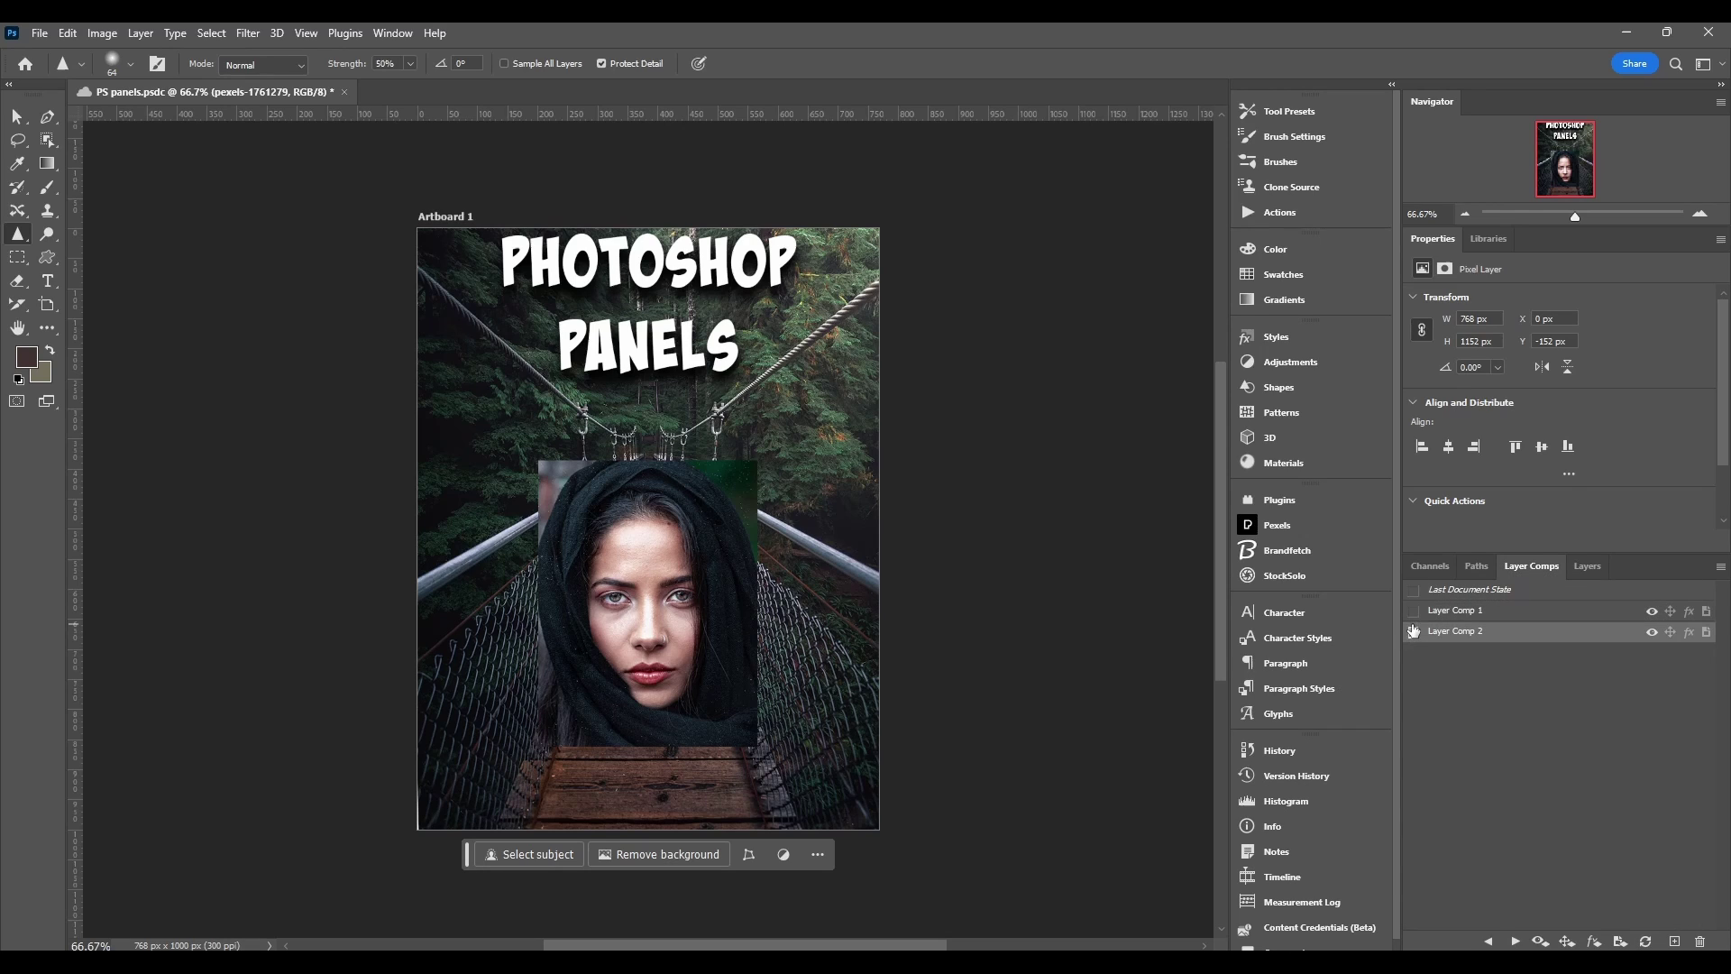
- Step between Layer Comp 1 and 2, then update the selected comp's layer visibility
click(1489, 941)
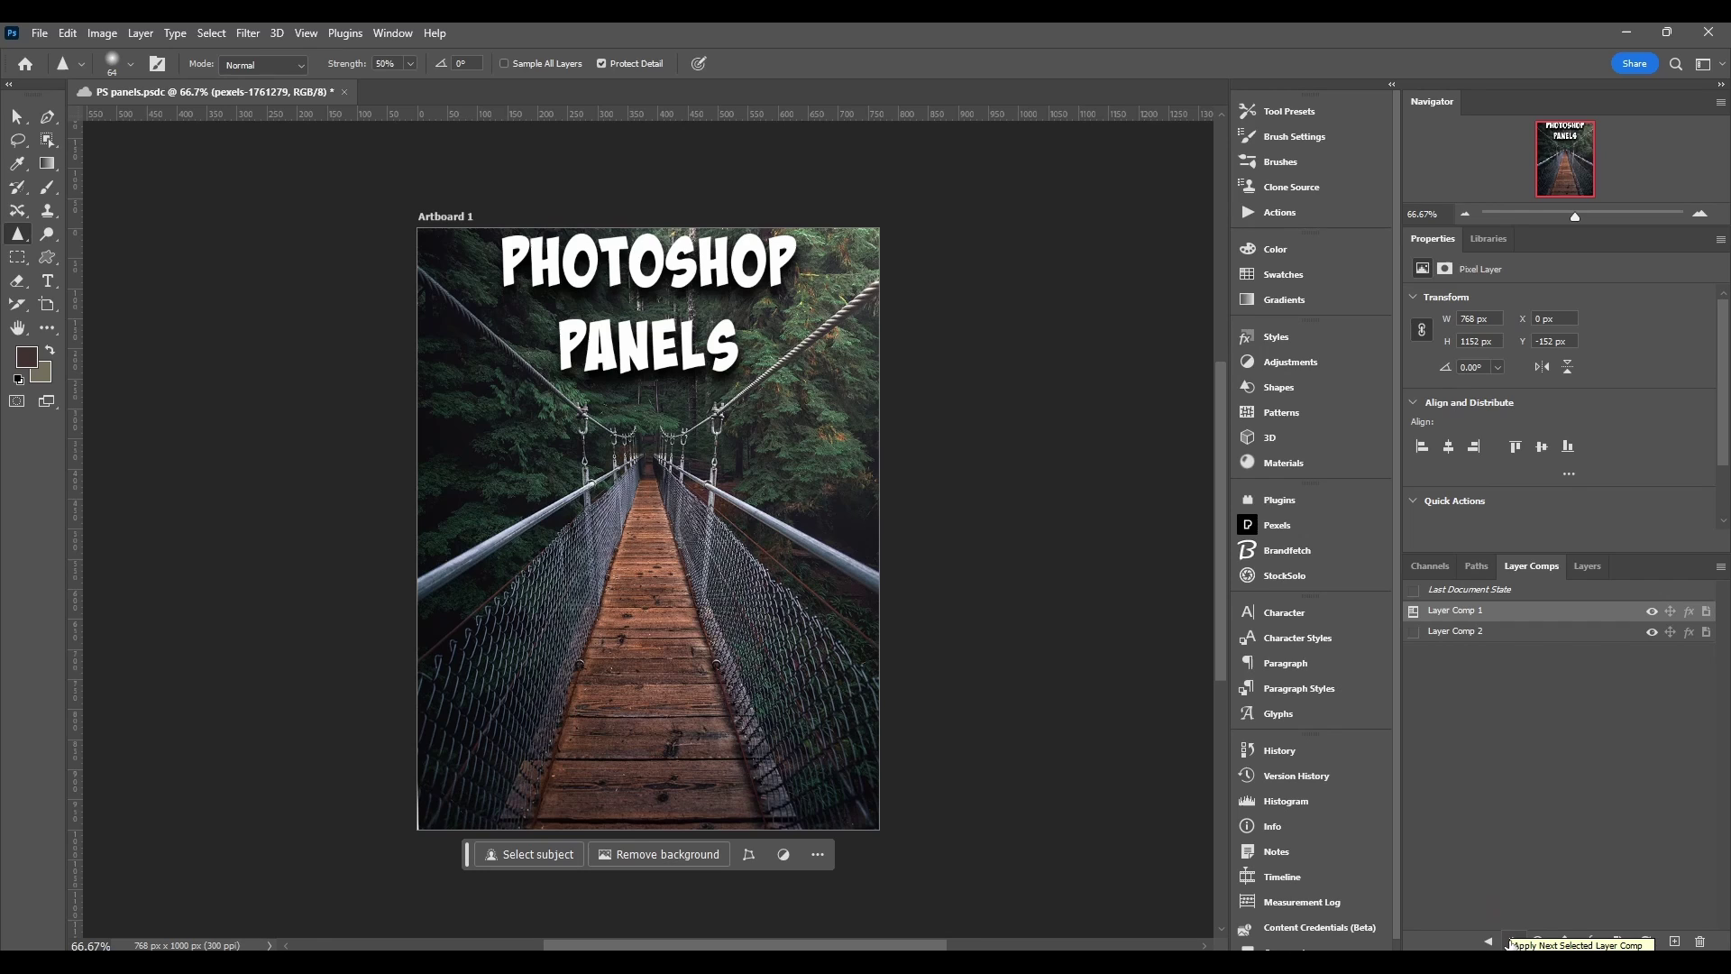
click(1512, 941)
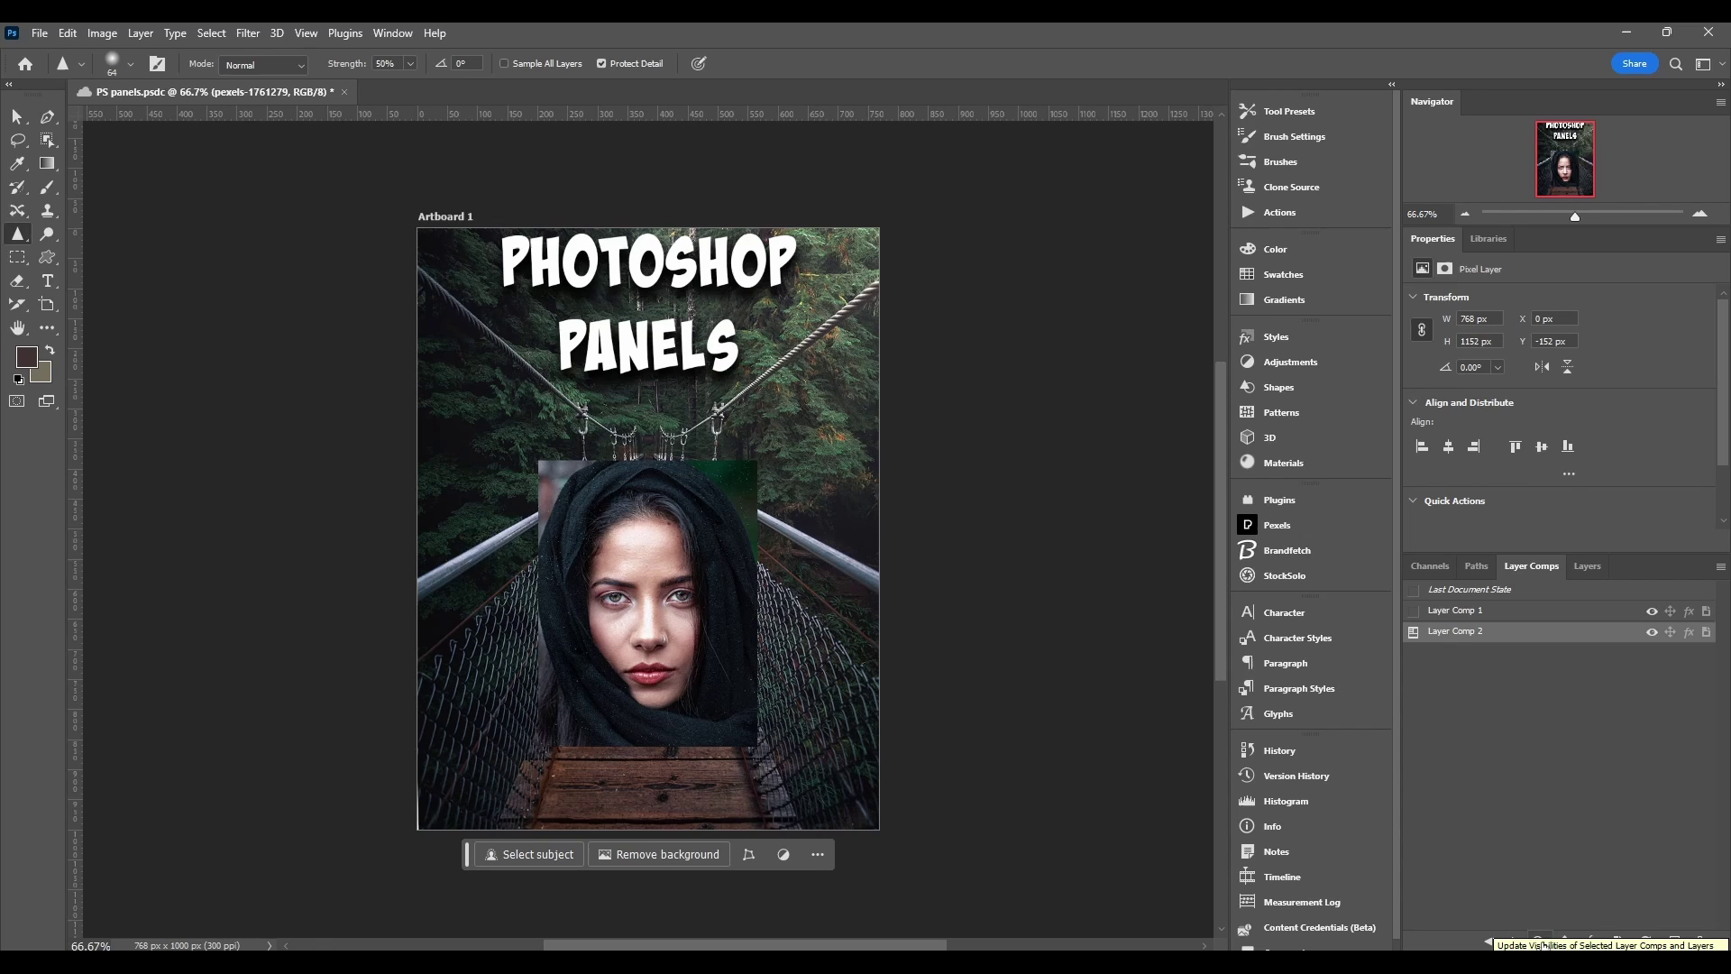
click(1539, 943)
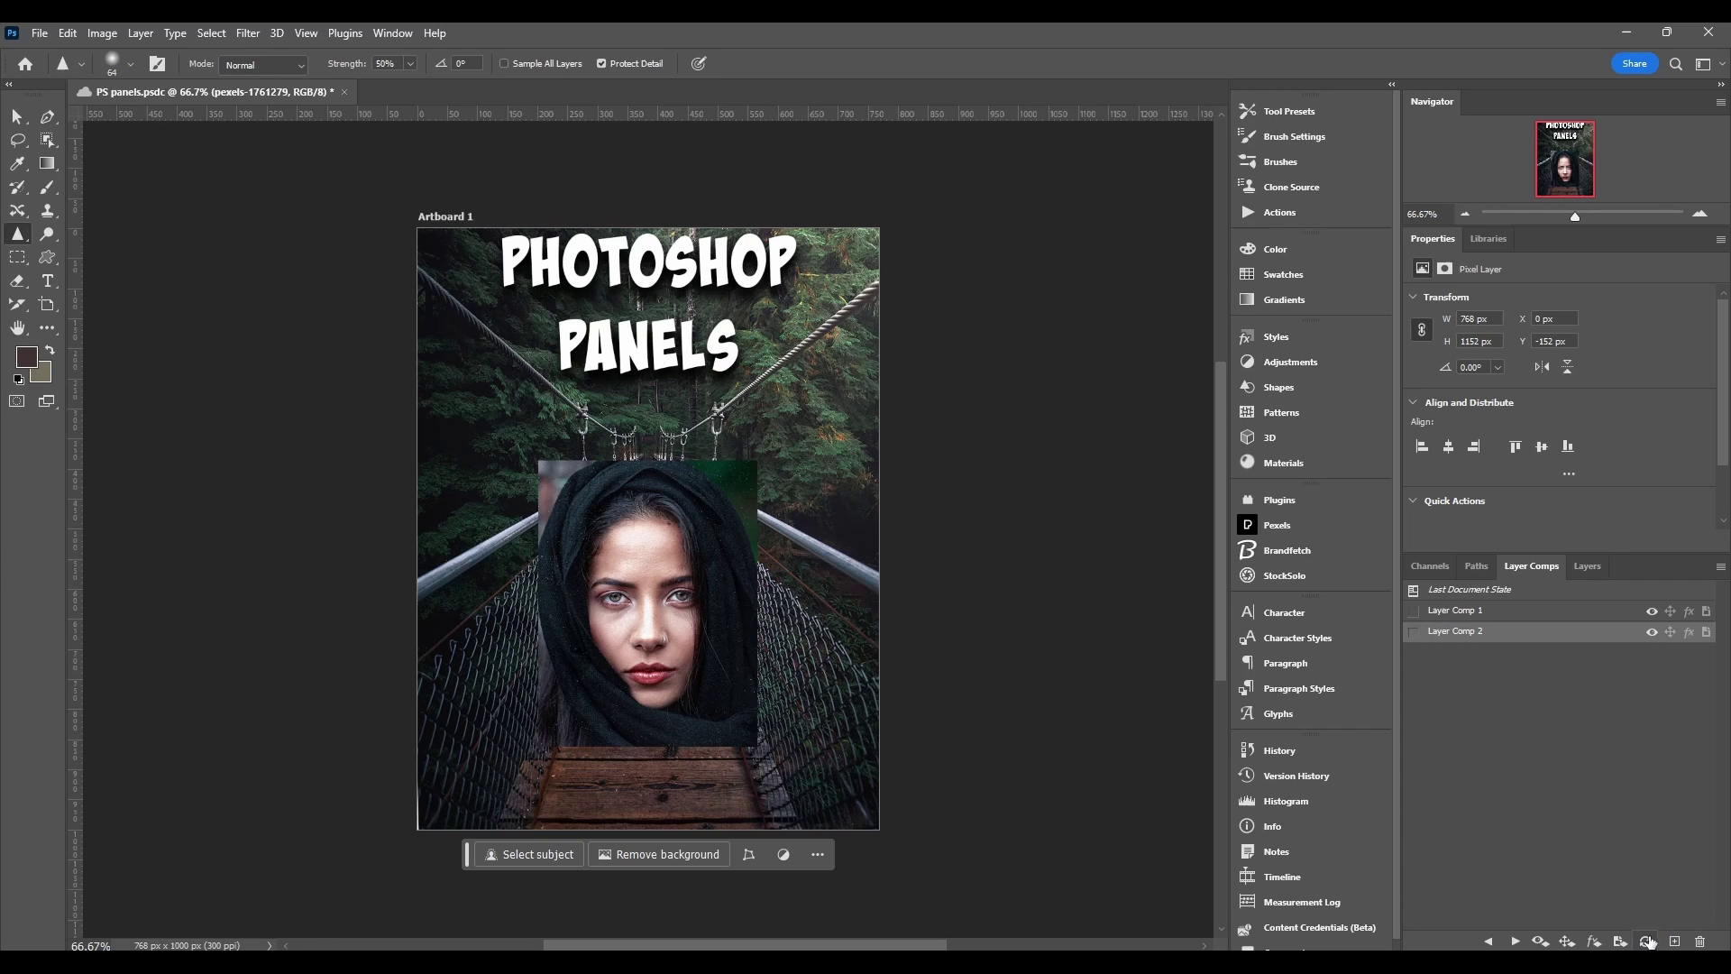
- Update Layer Comp 2 from the current layers, then delete it and confirm
click(1645, 942)
click(1699, 943)
click(781, 373)
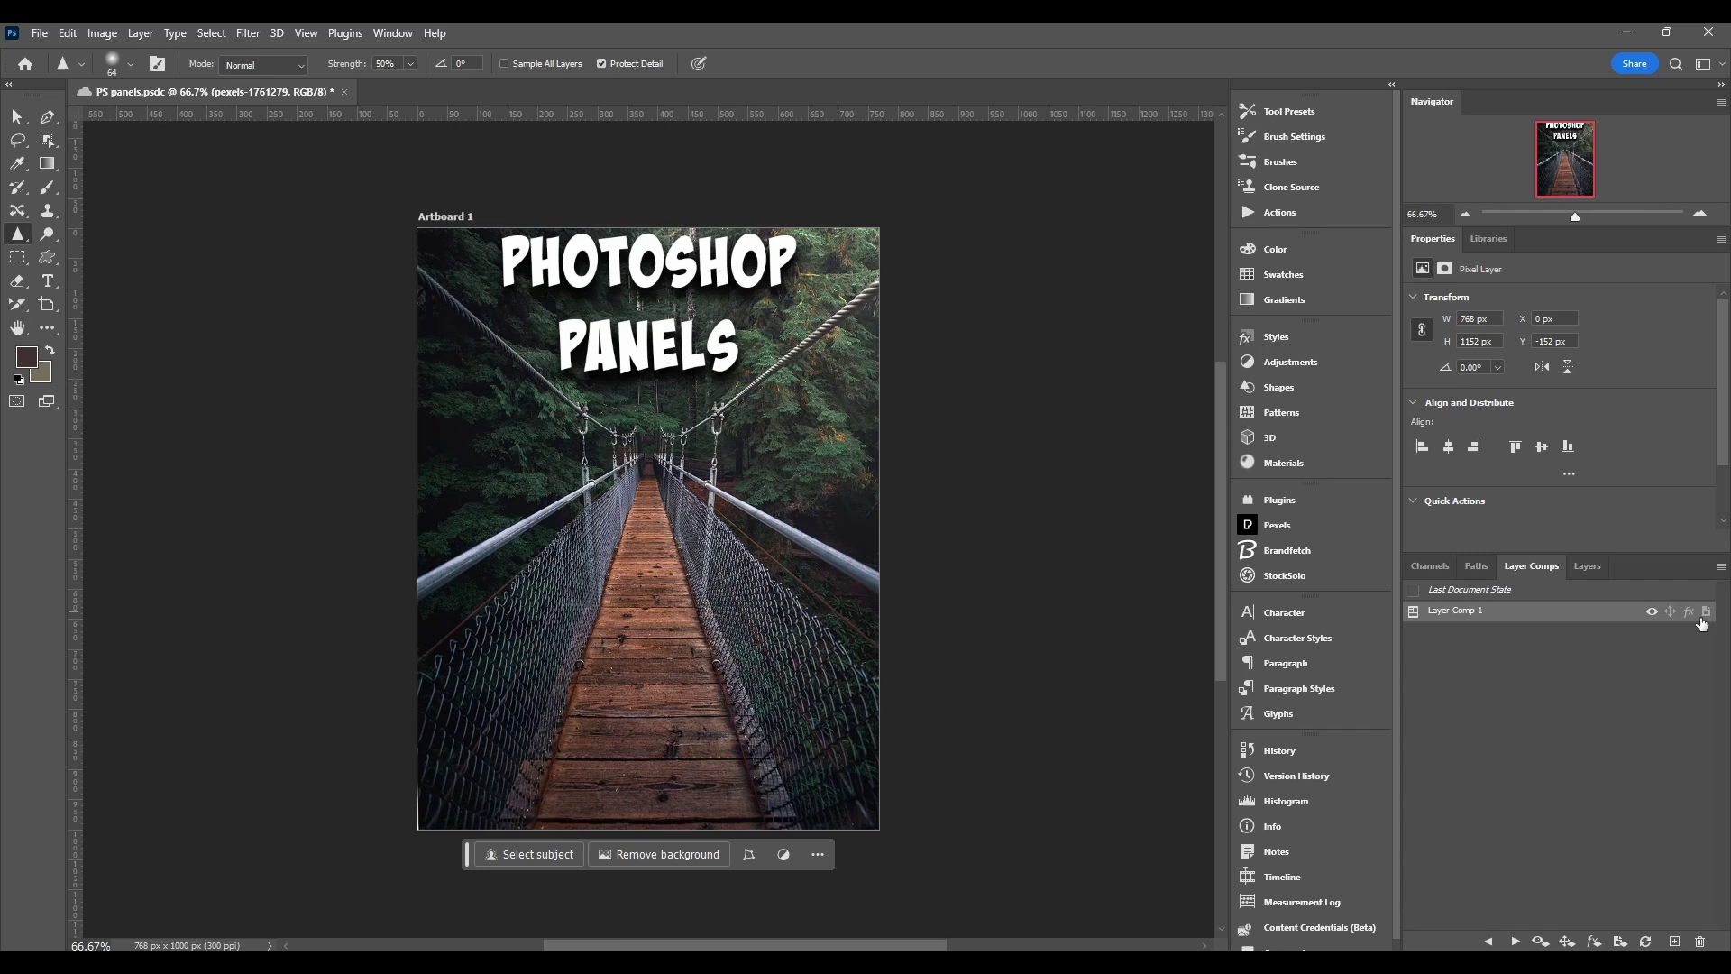
- Create a new visibility-only Layer Comp 2 of the bridge-only poster, then deselect it
click(1674, 613)
click(1674, 941)
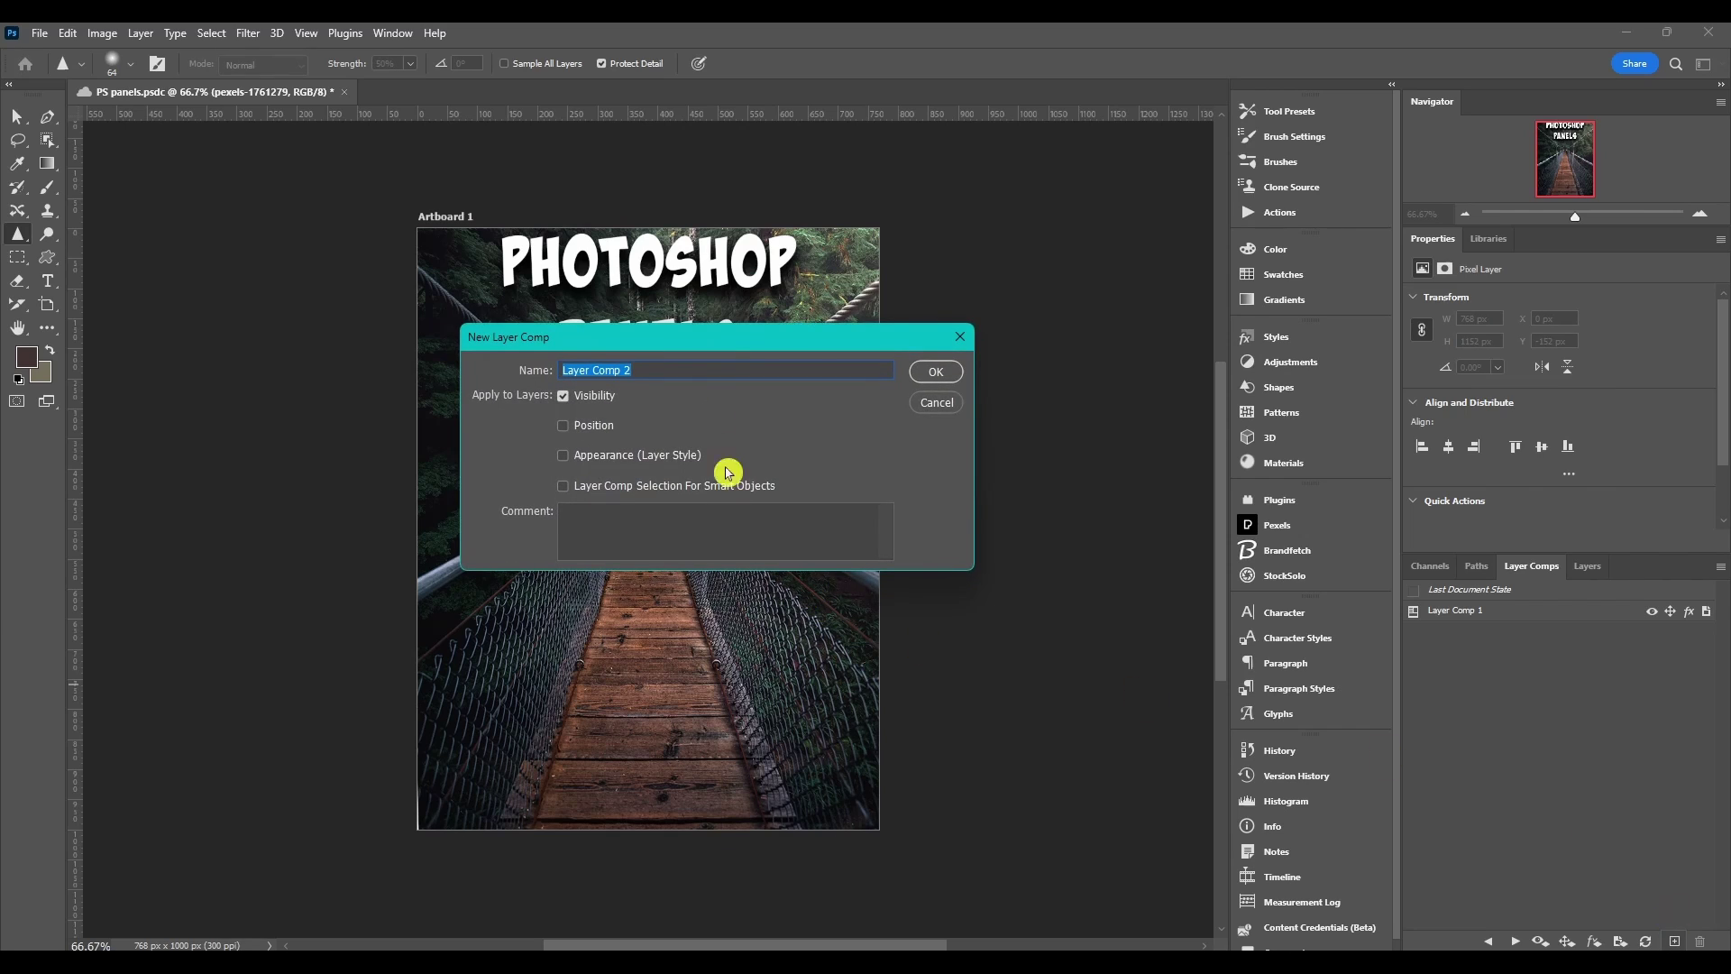
drag(701, 343, 690, 307)
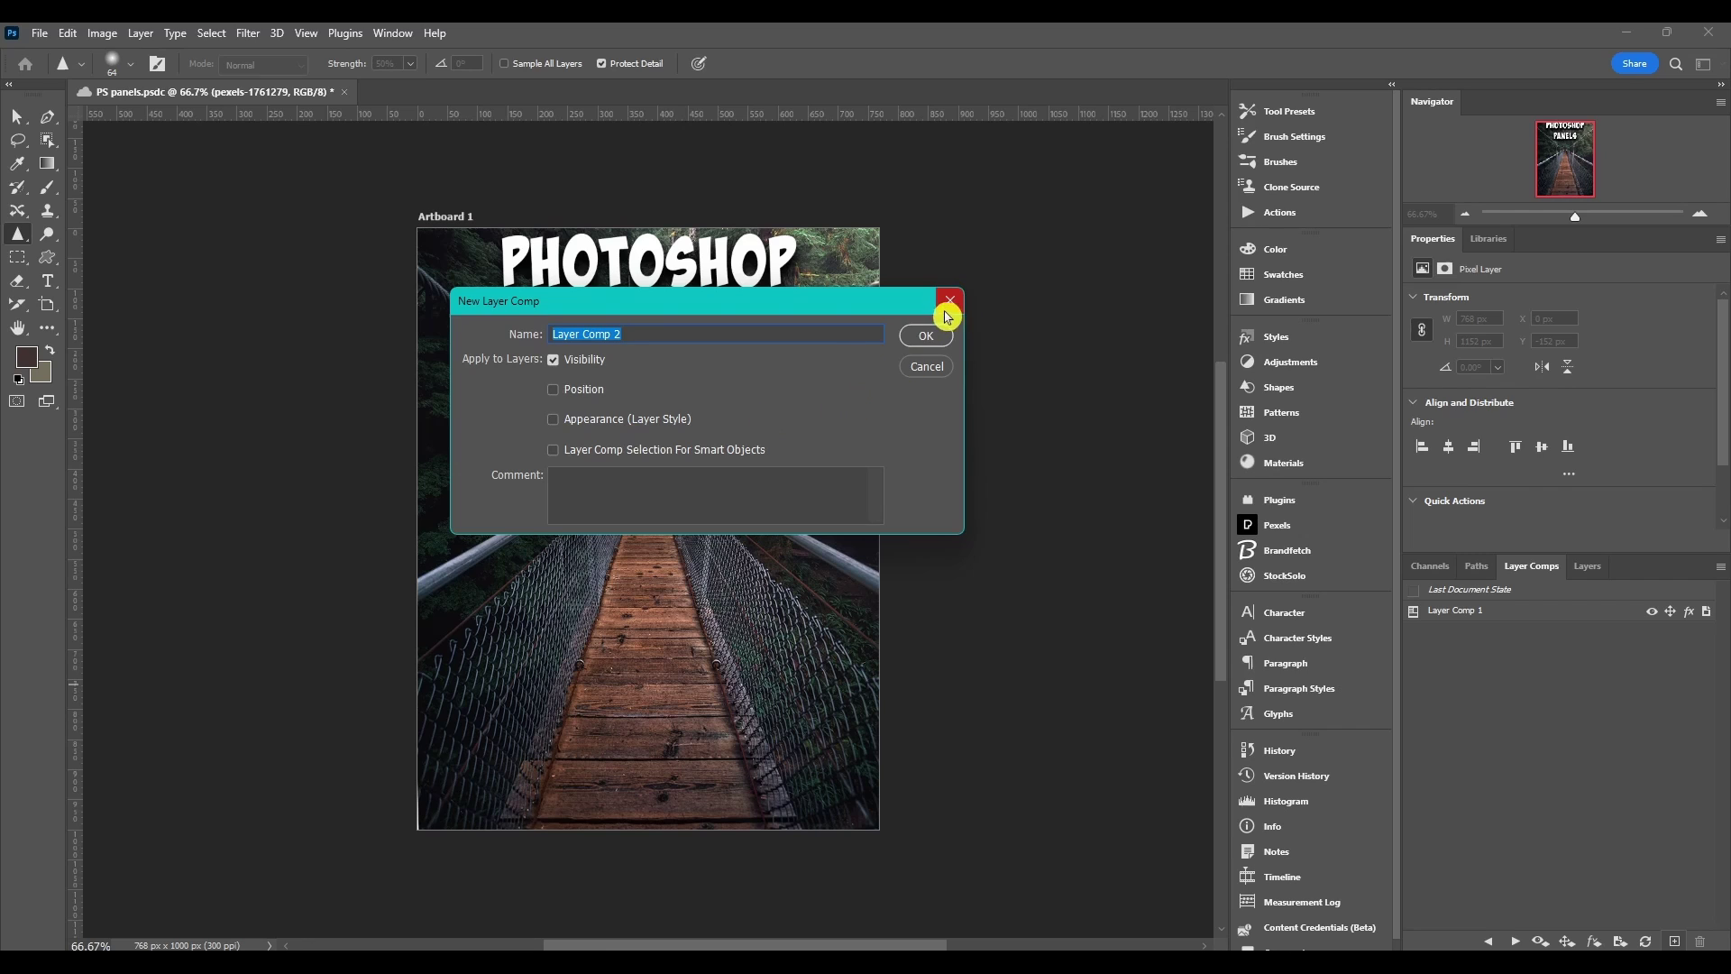
click(918, 336)
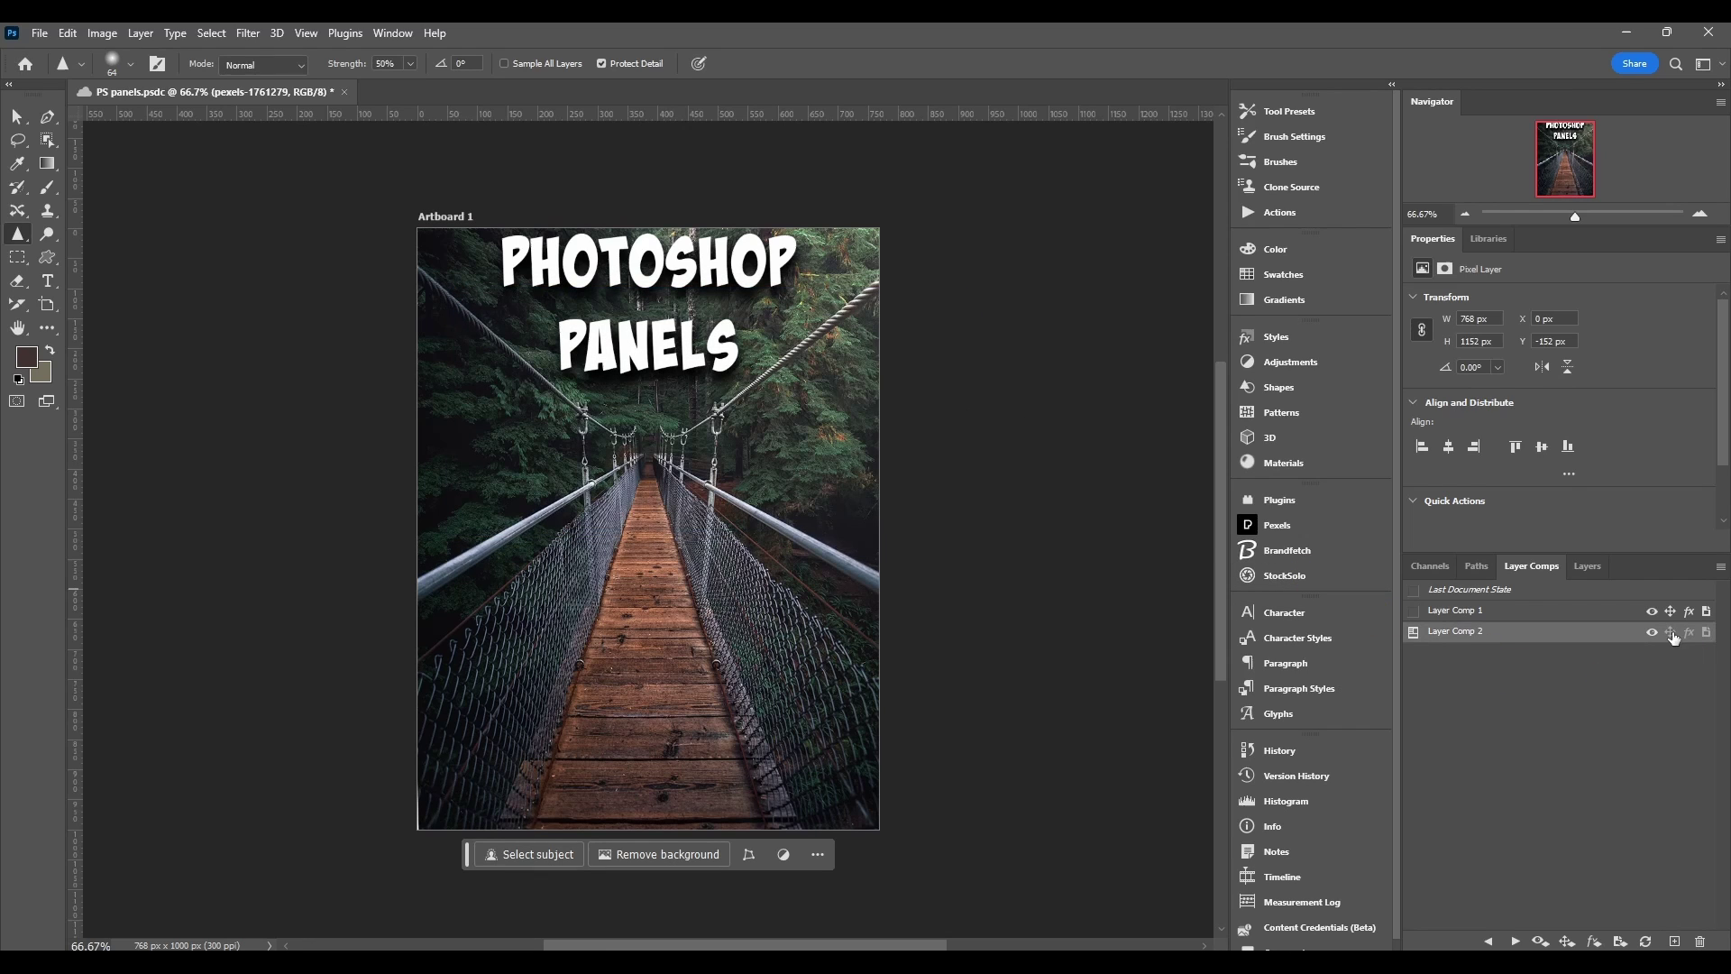
click(1484, 736)
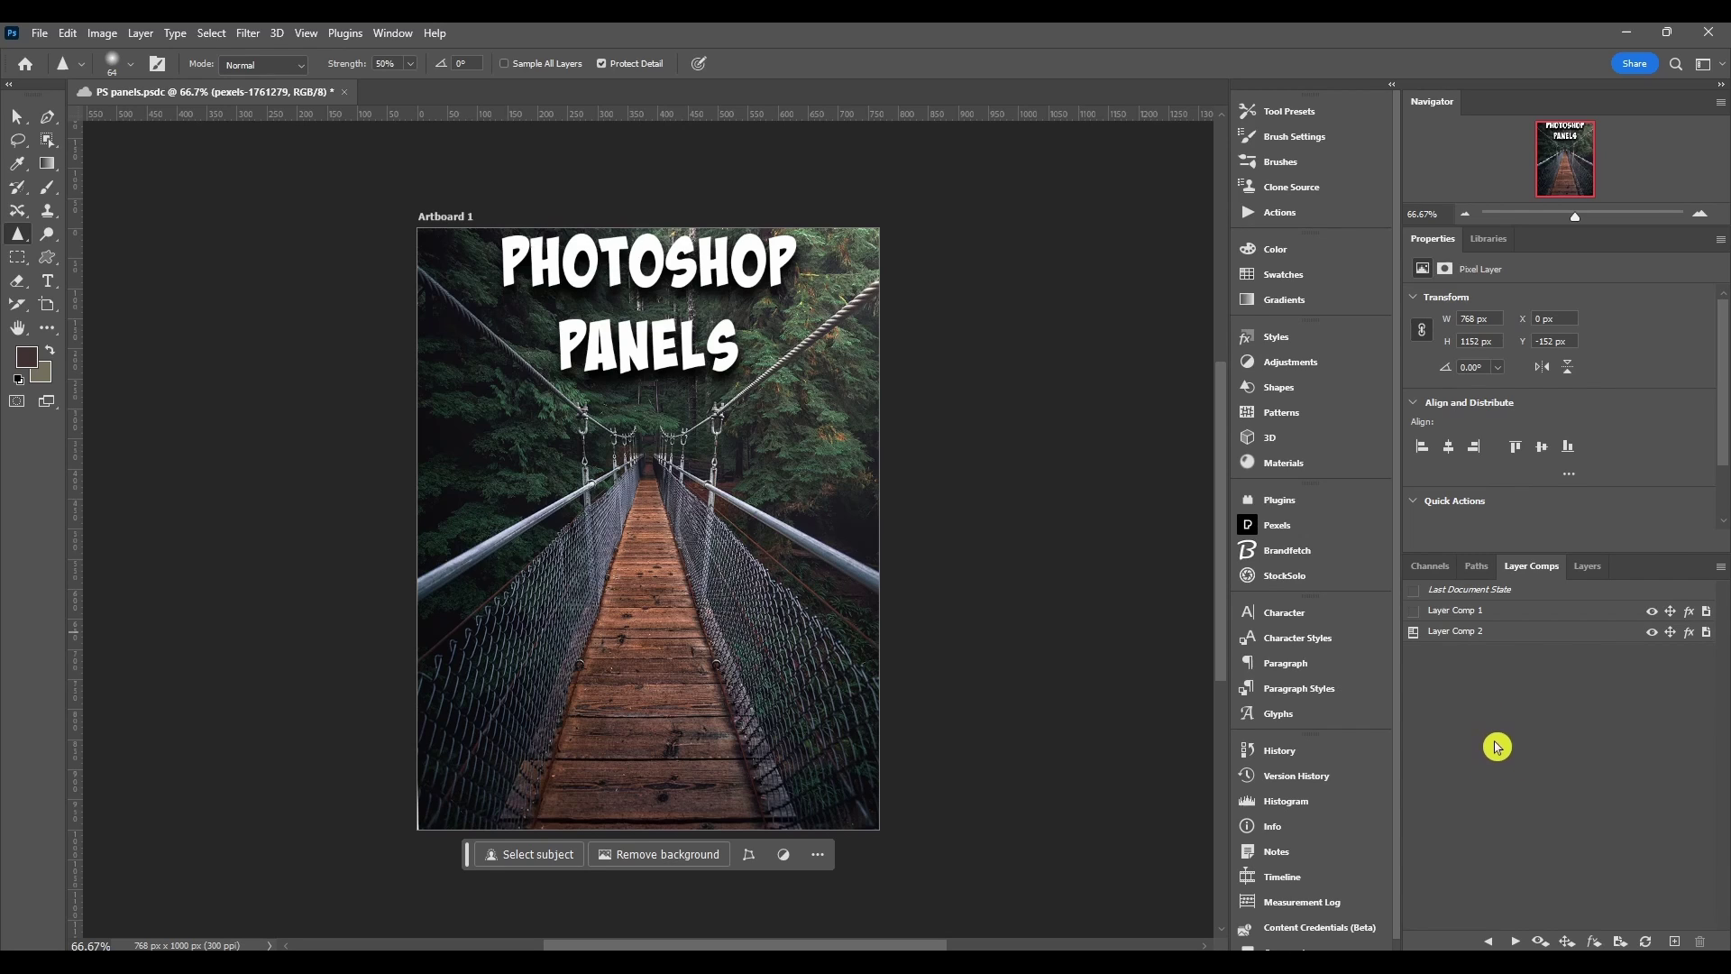
- View and dismiss Layer Comp 2's context menu twice, then bring up the panel flyout menu
right_click(1452, 638)
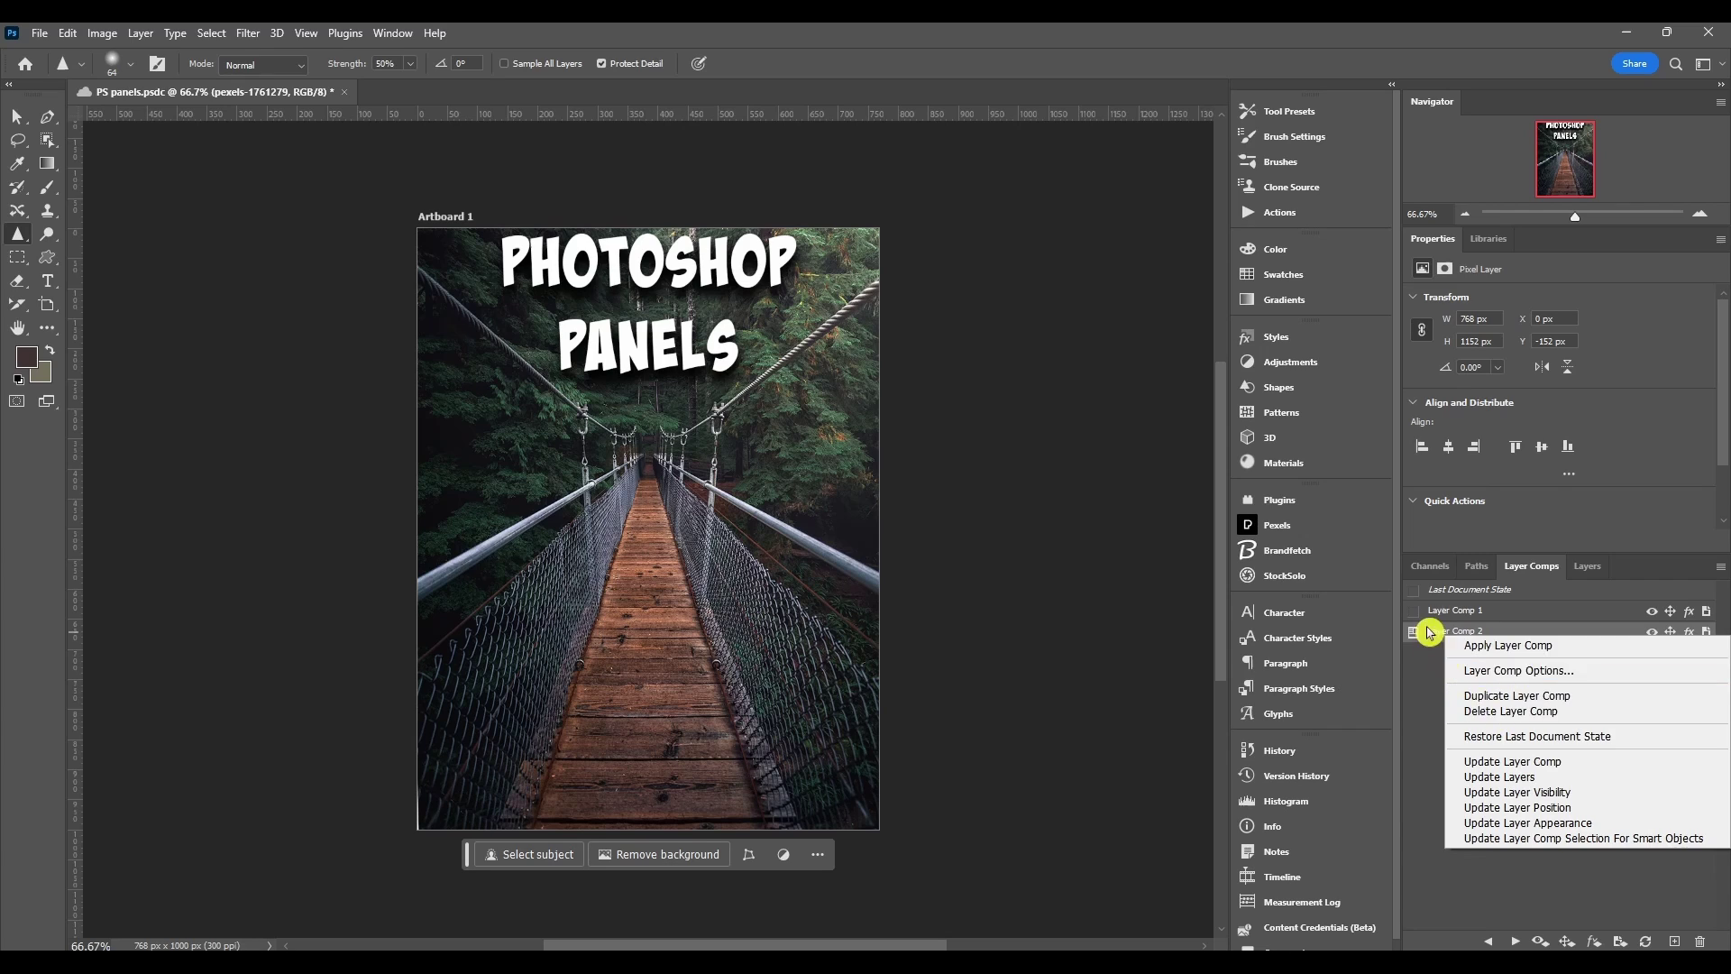
click(1434, 631)
right_click(1513, 638)
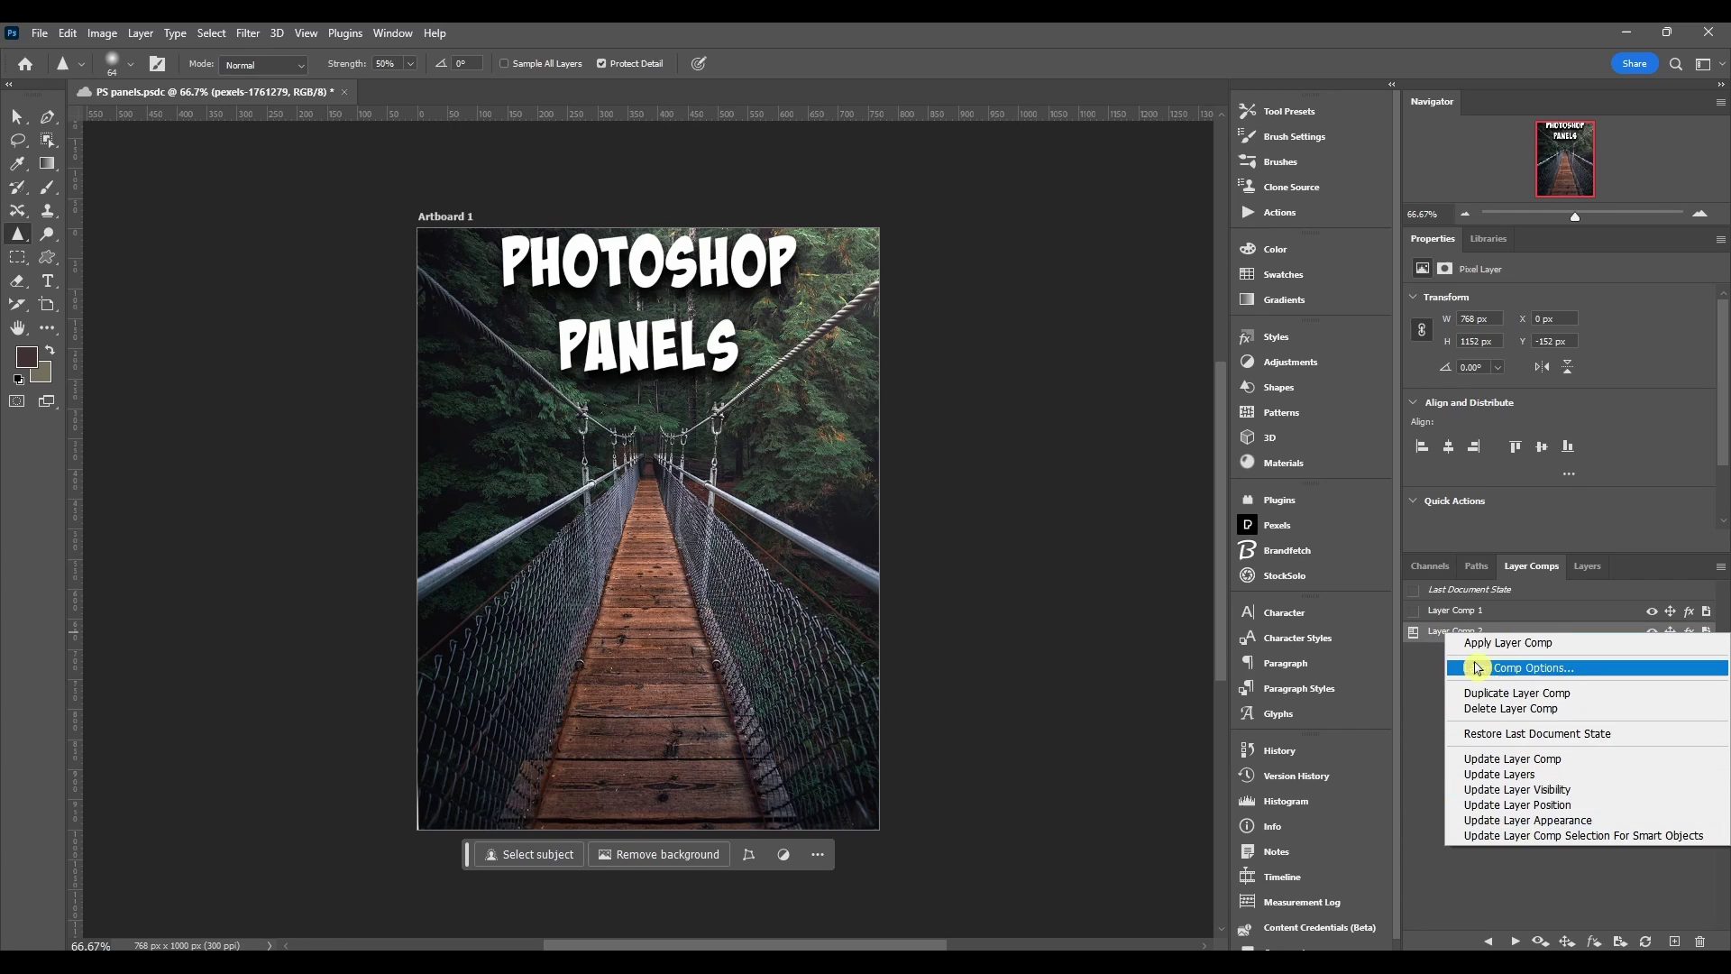
click(1430, 665)
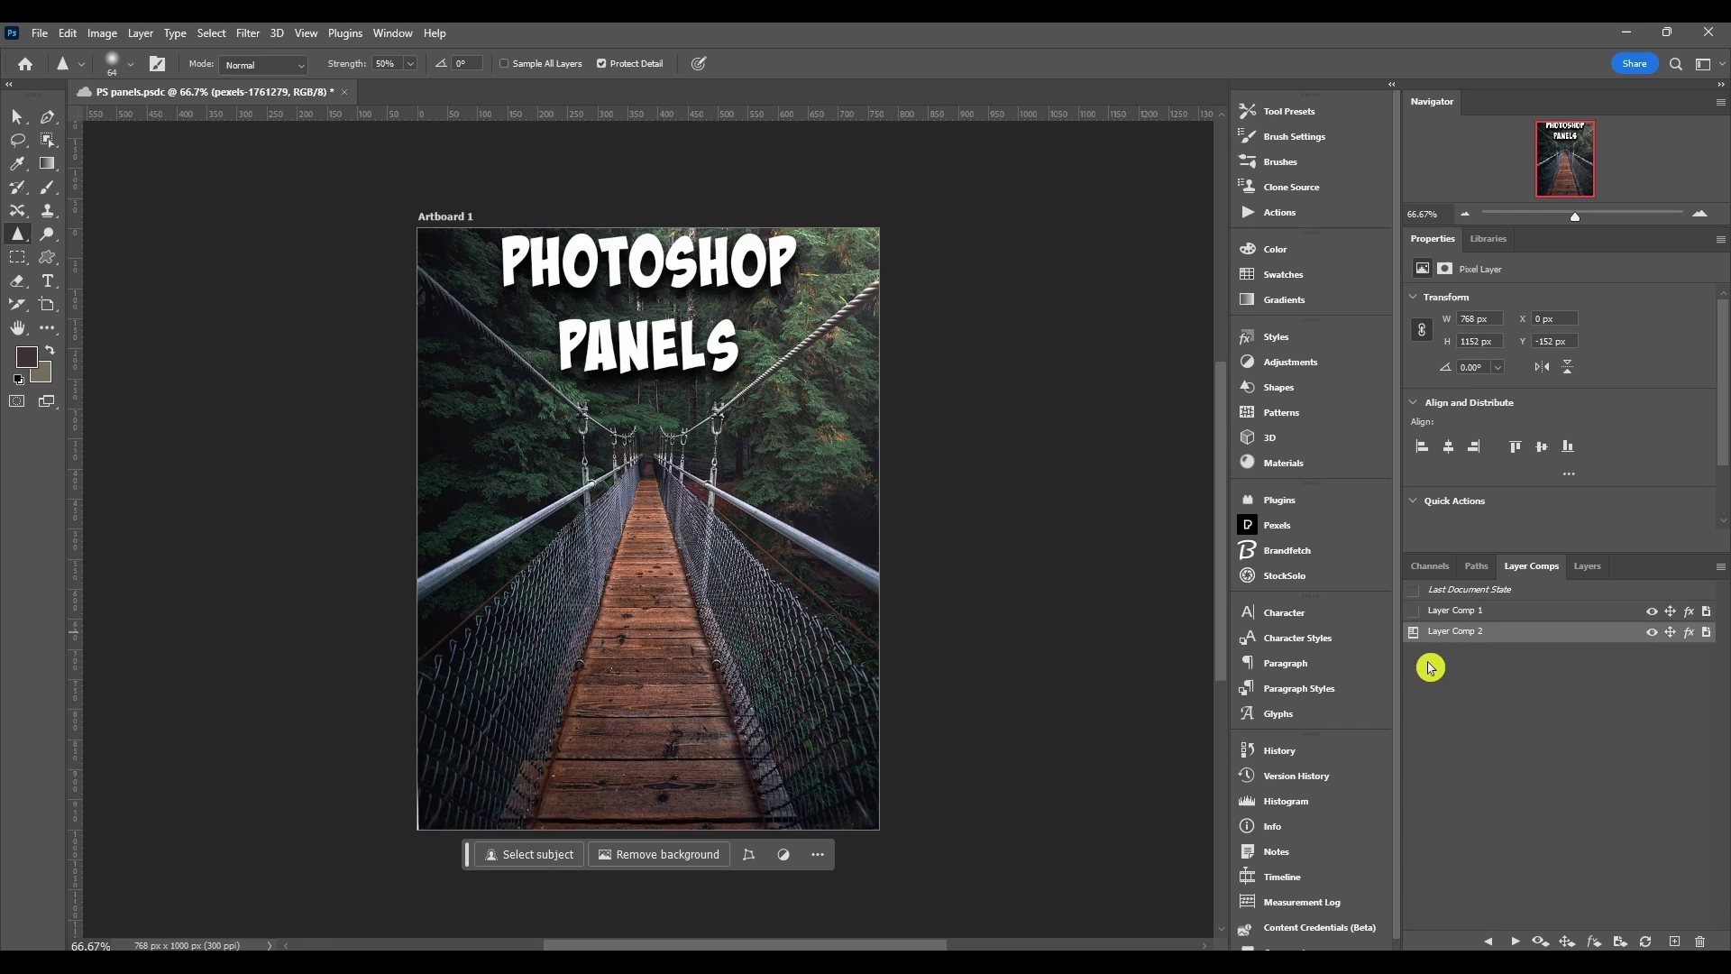
click(1719, 575)
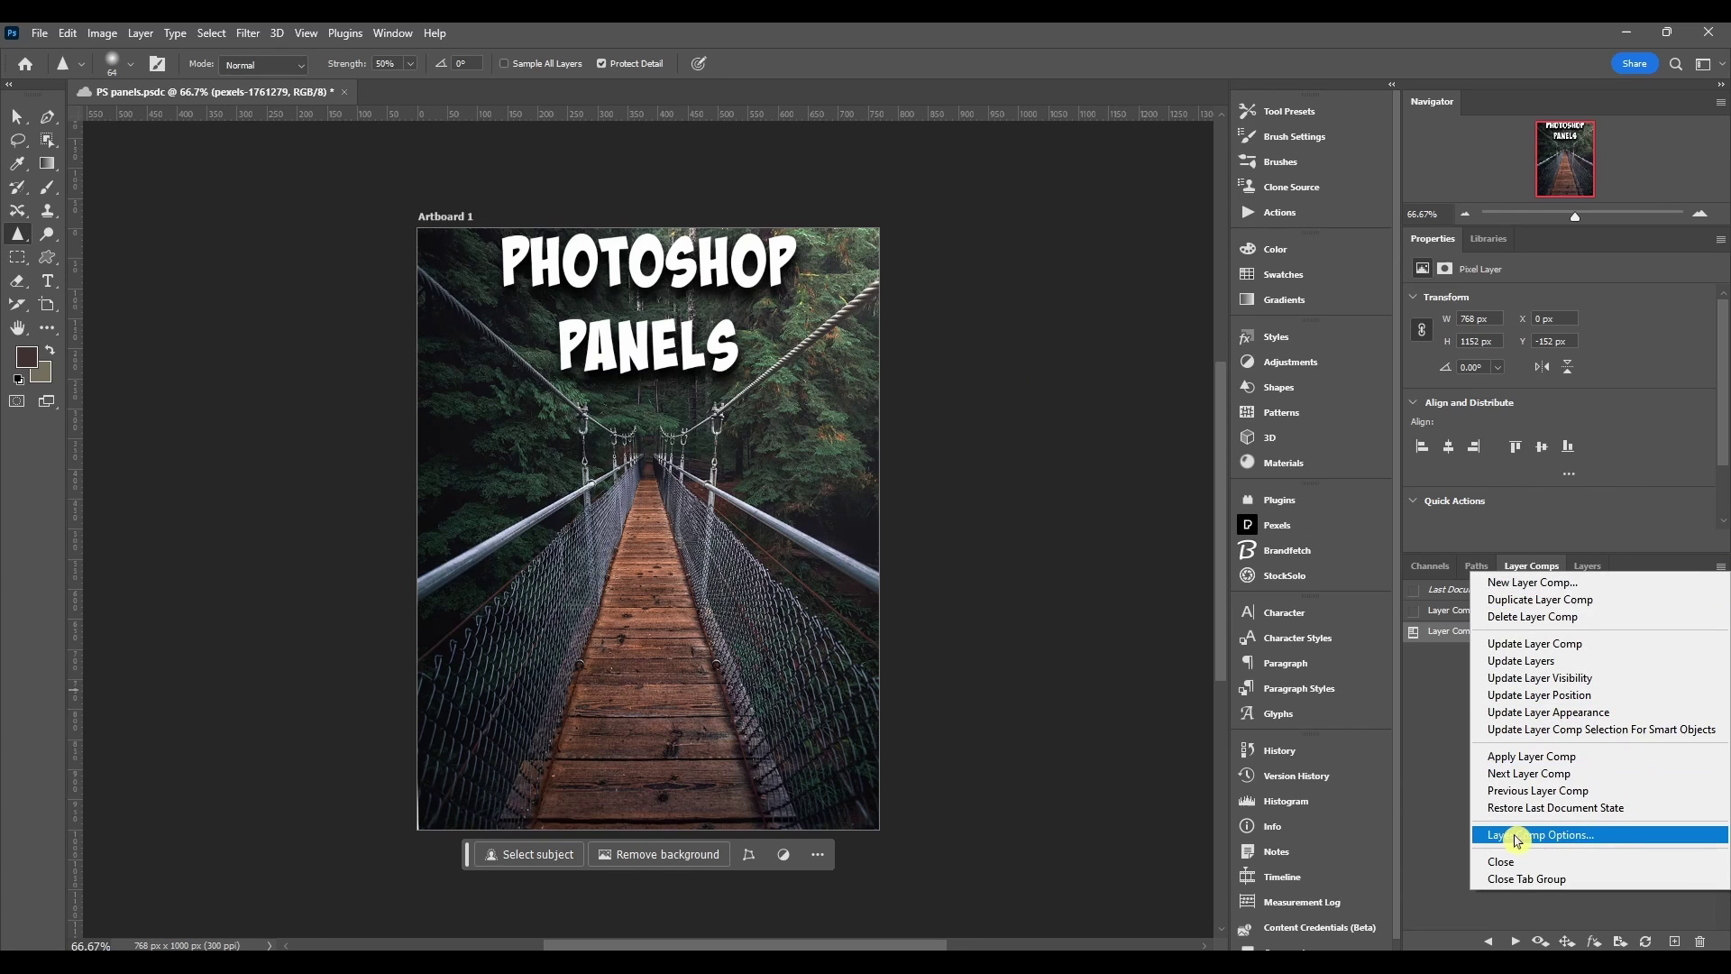
- Open Layer Comp 2's options from the menu and by double-click, closing both unchanged
click(1515, 836)
drag(608, 376, 654, 375)
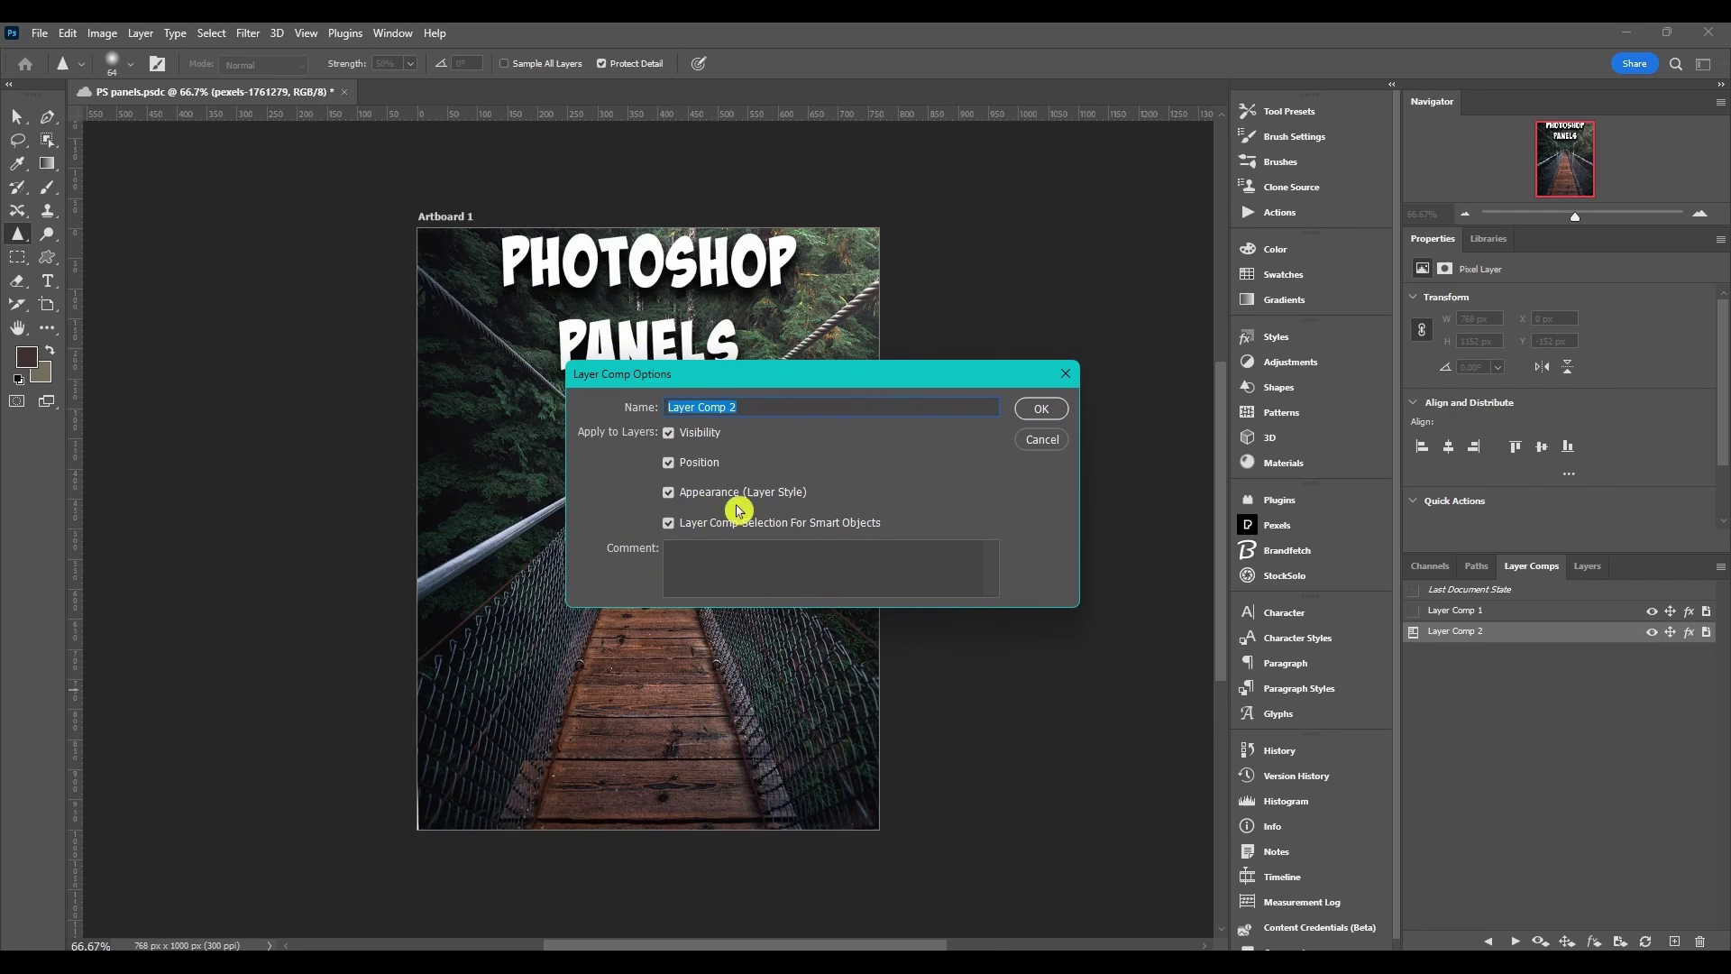
click(1042, 409)
click(1510, 642)
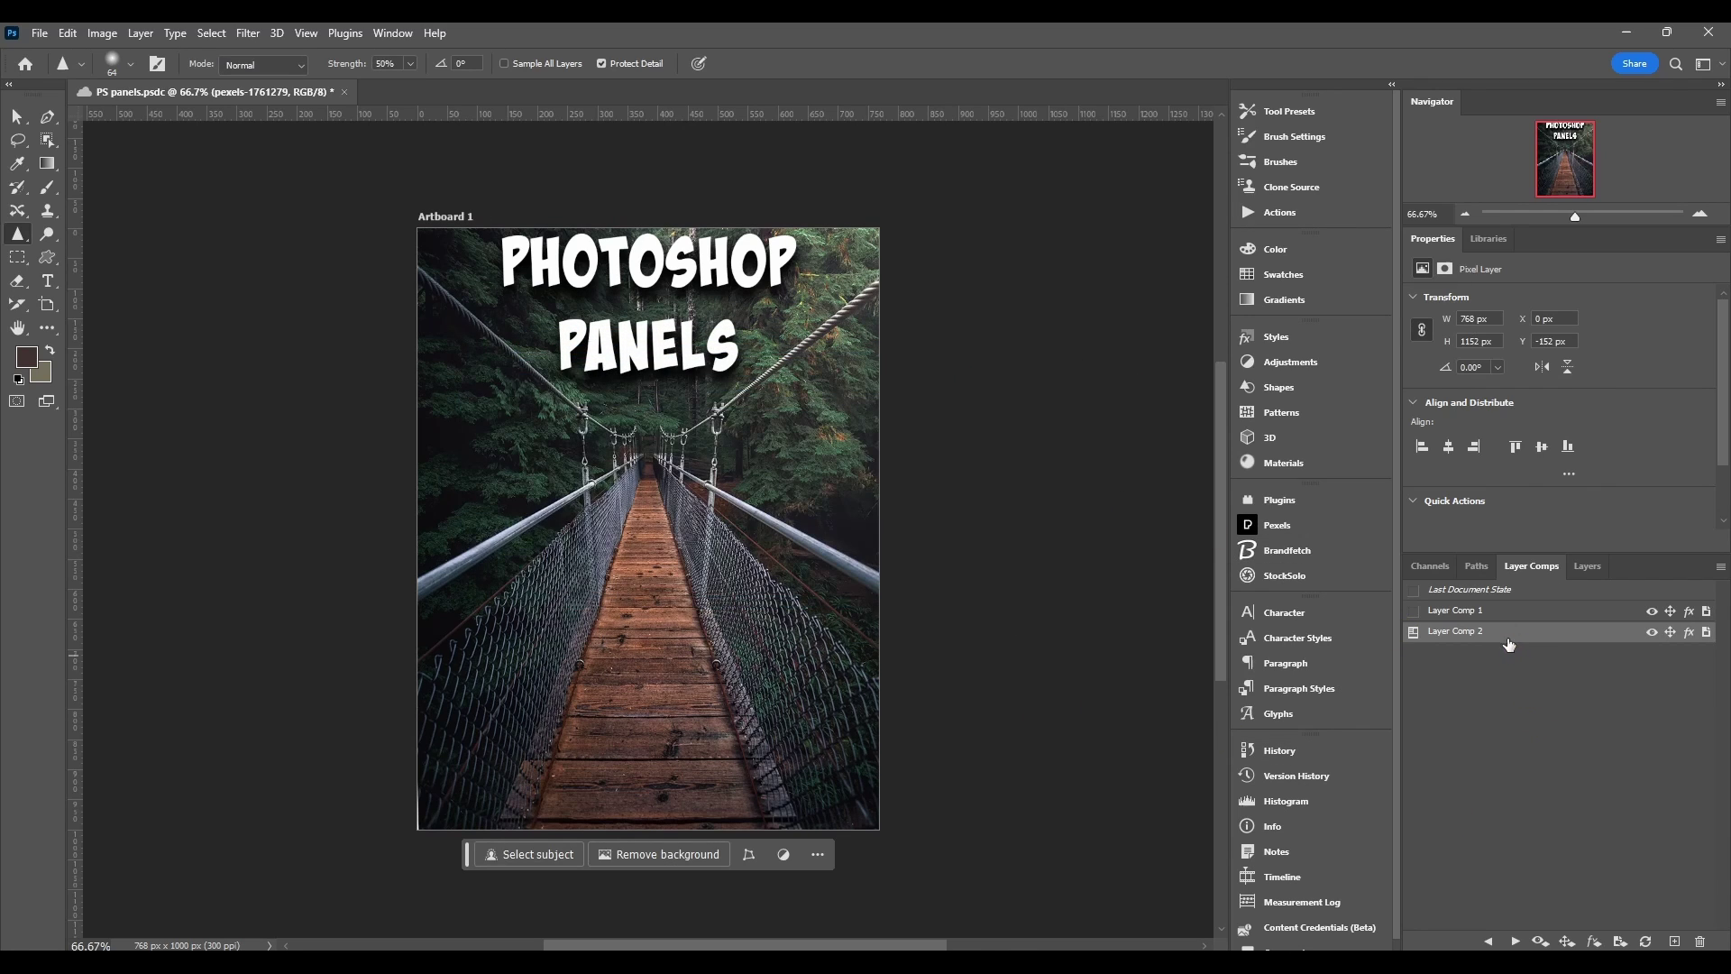
double_click(1515, 638)
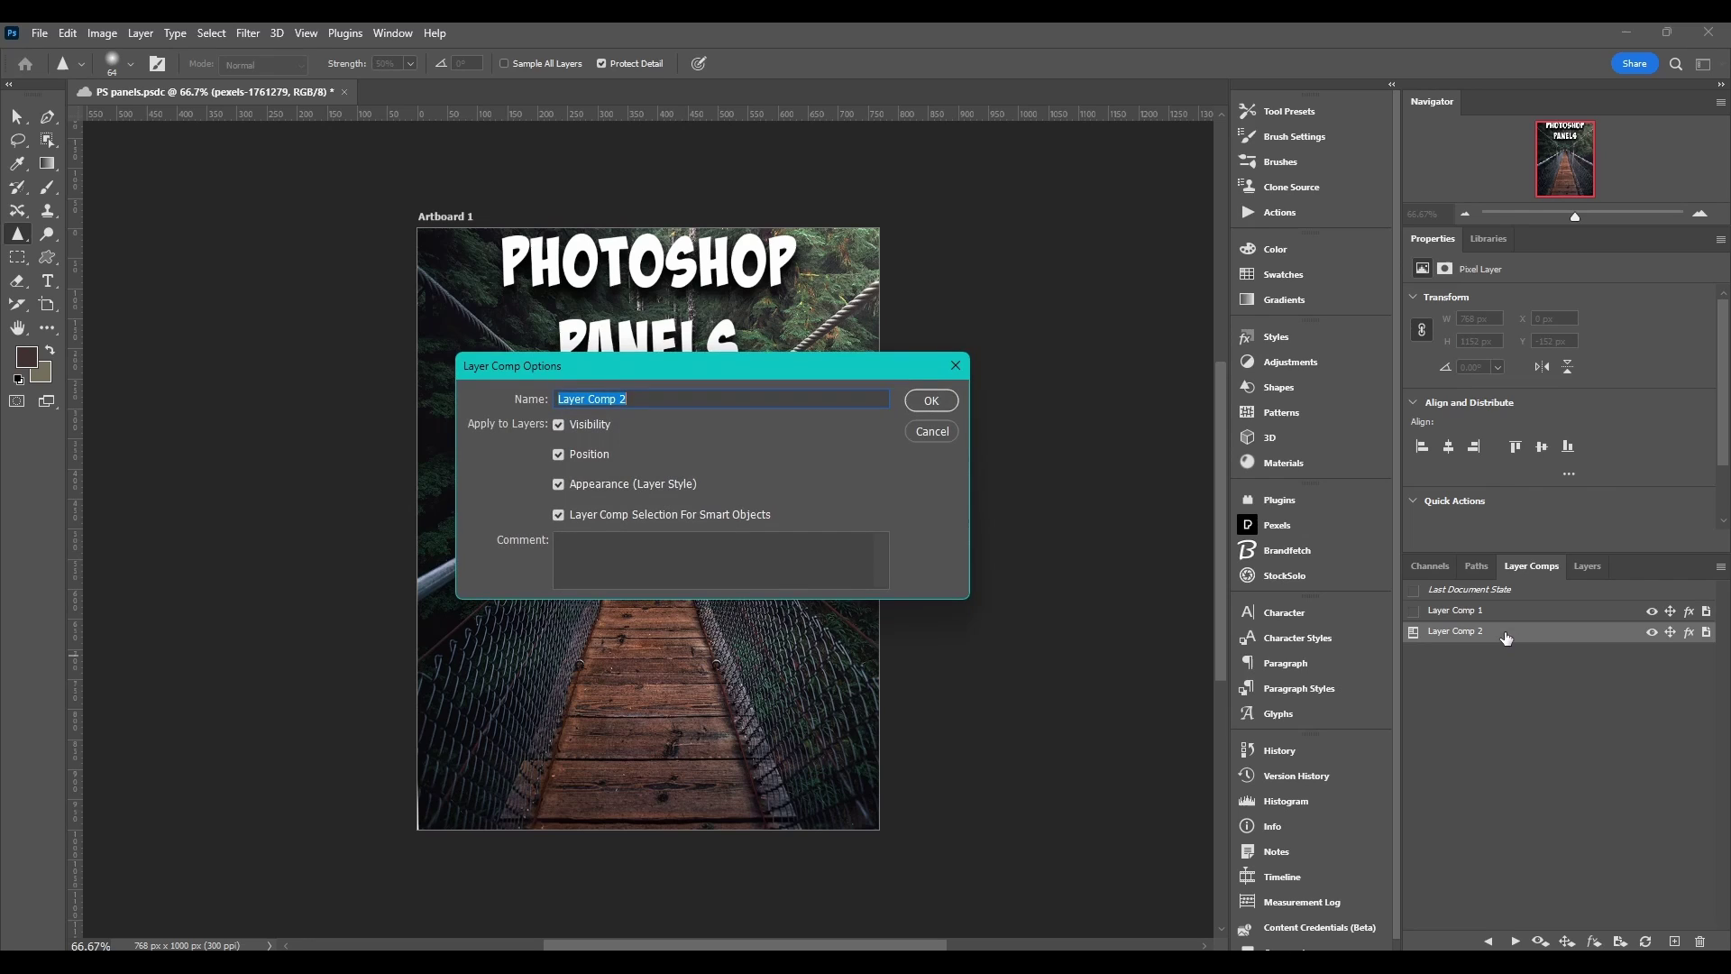
key(Return)
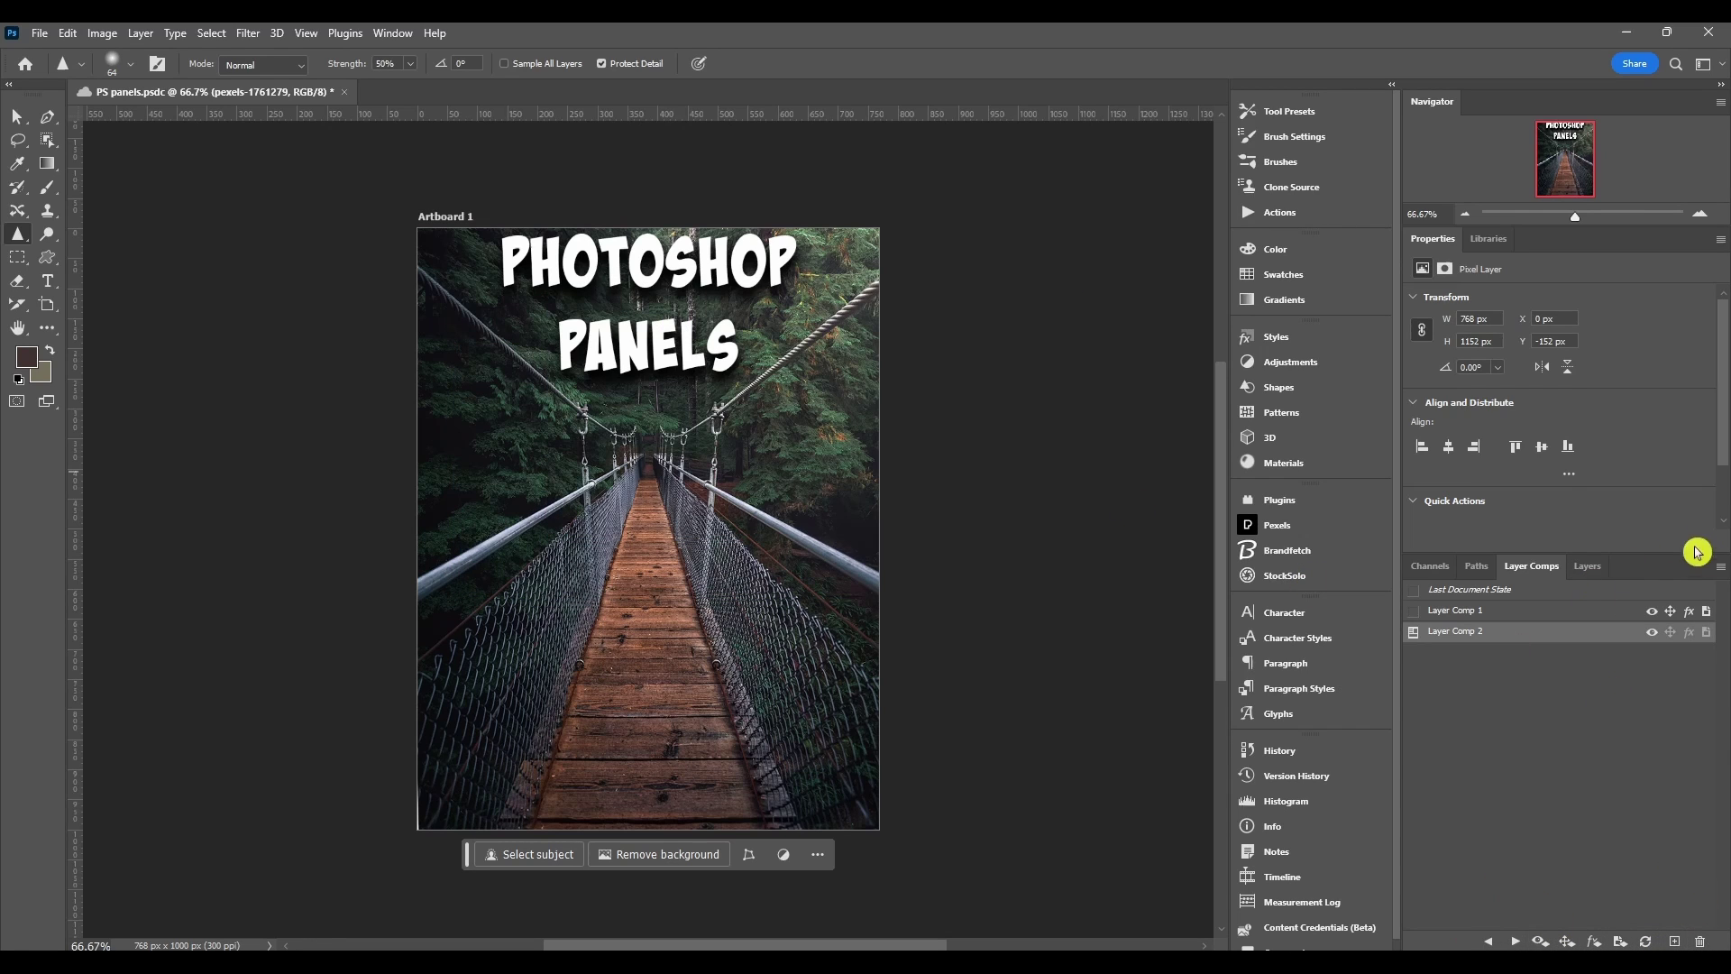
- Open and close the flyout menu and Layer Comp 2's context menu without choosing anything
click(1721, 568)
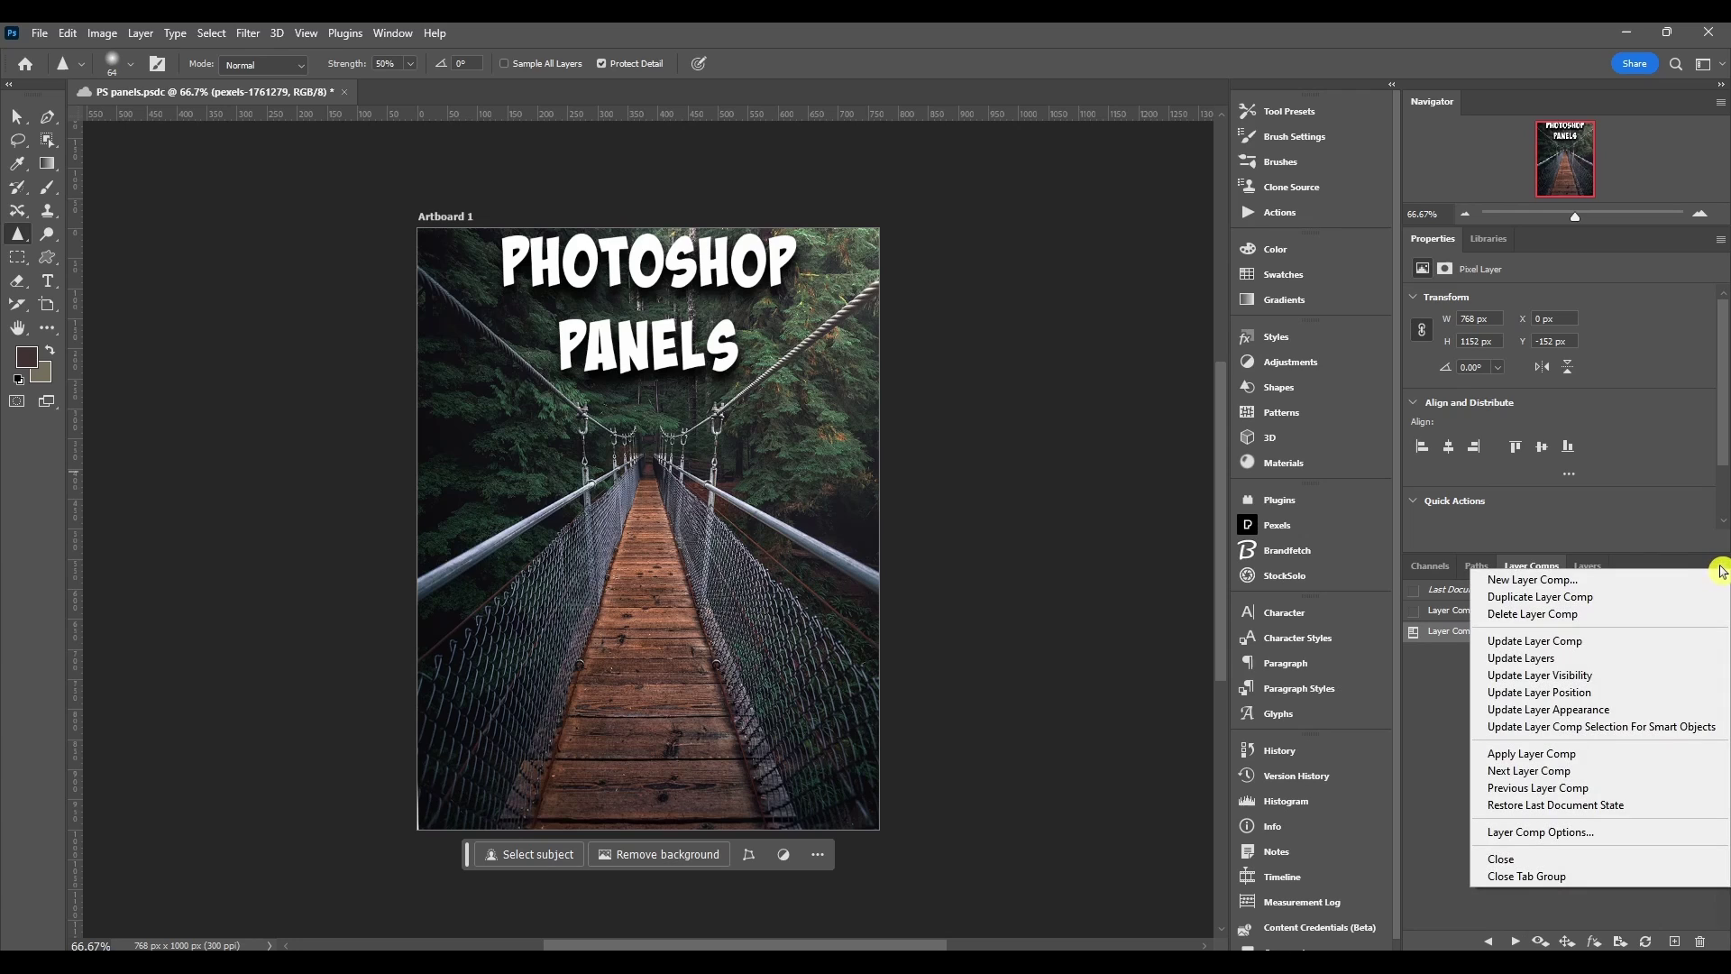
click(1722, 569)
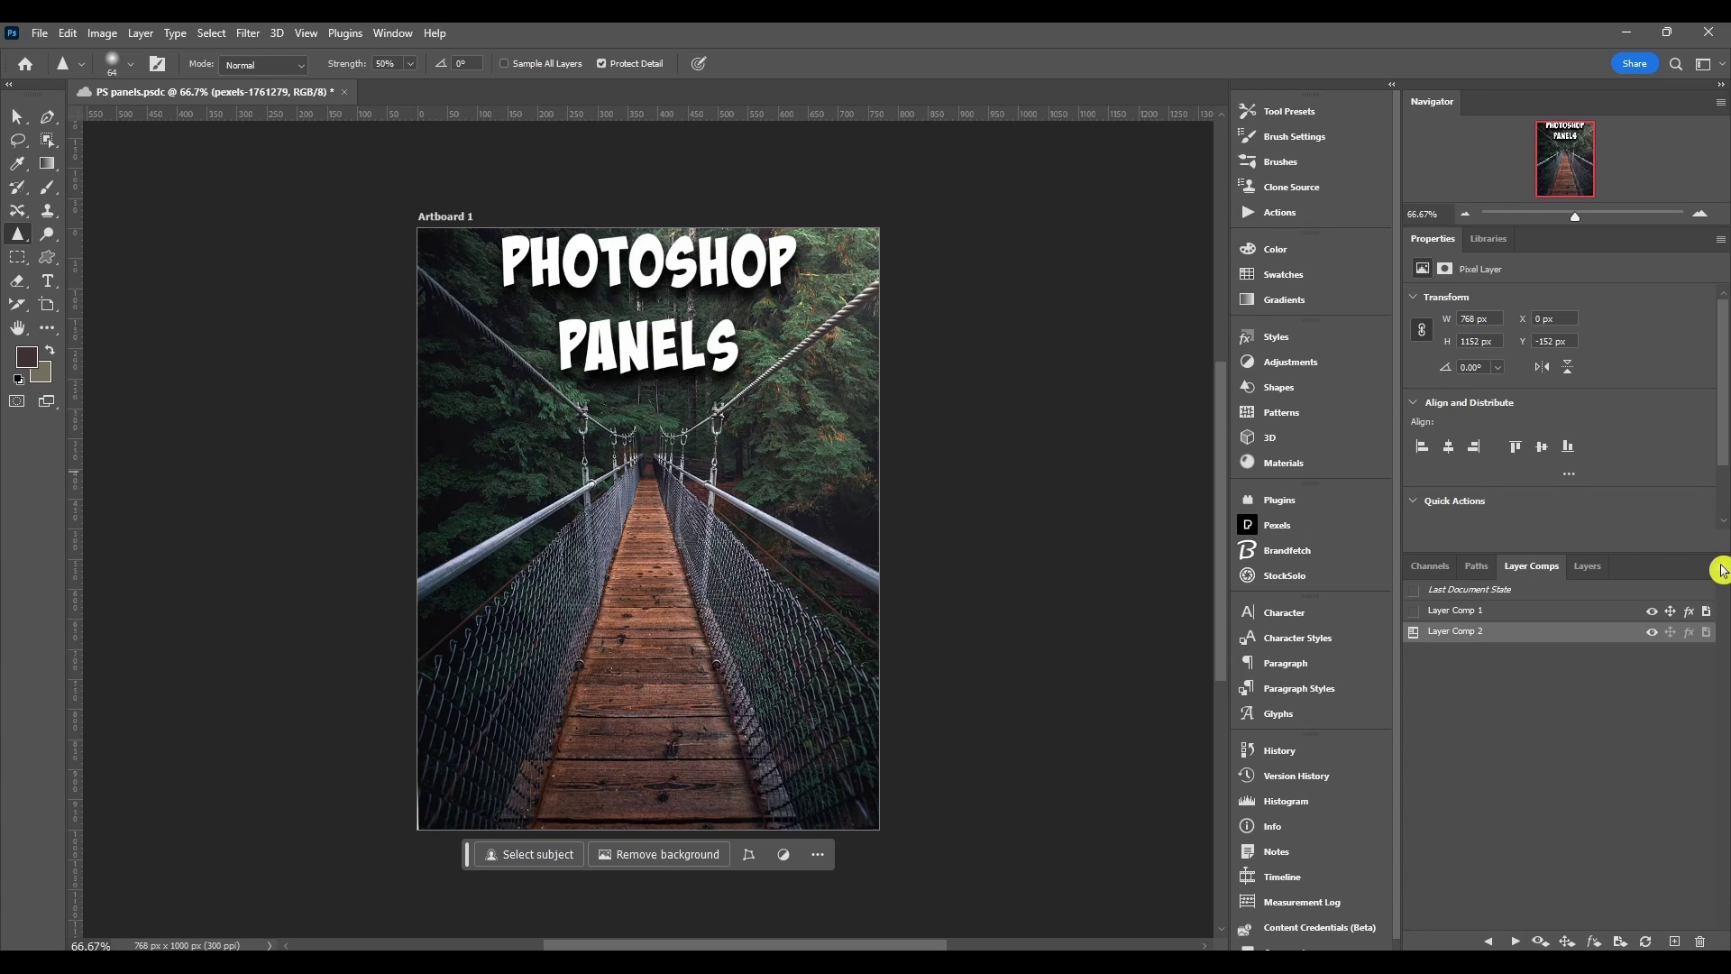
right_click(1510, 637)
click(1508, 622)
key(Escape)
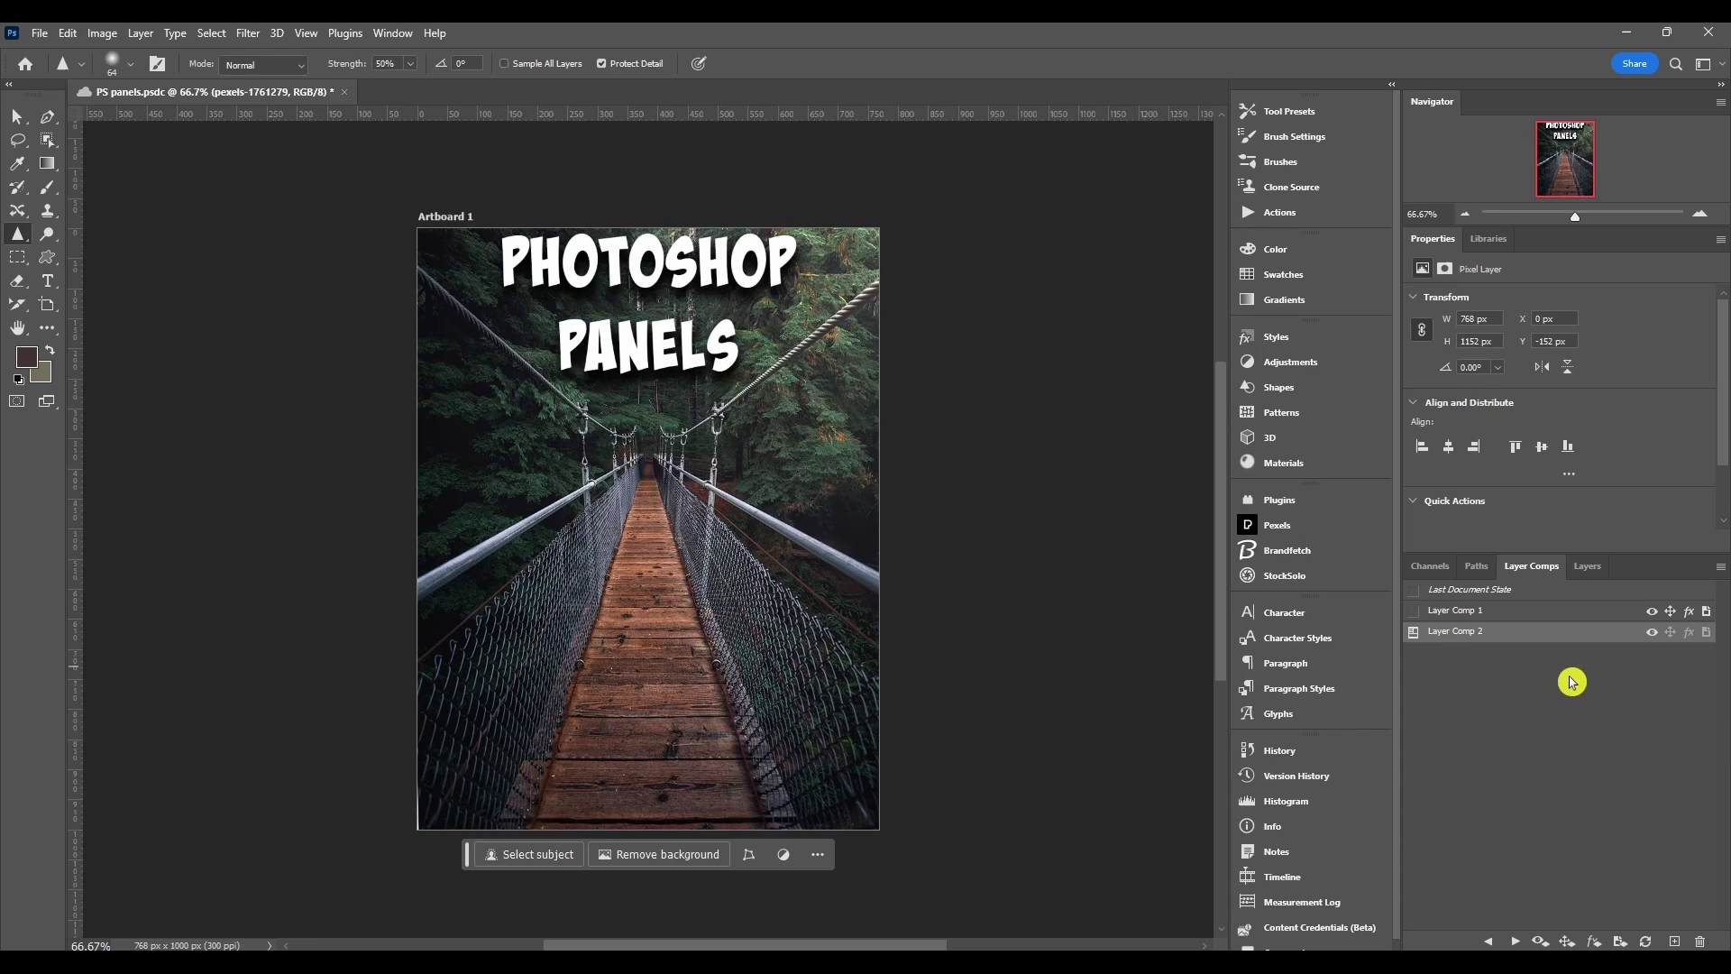